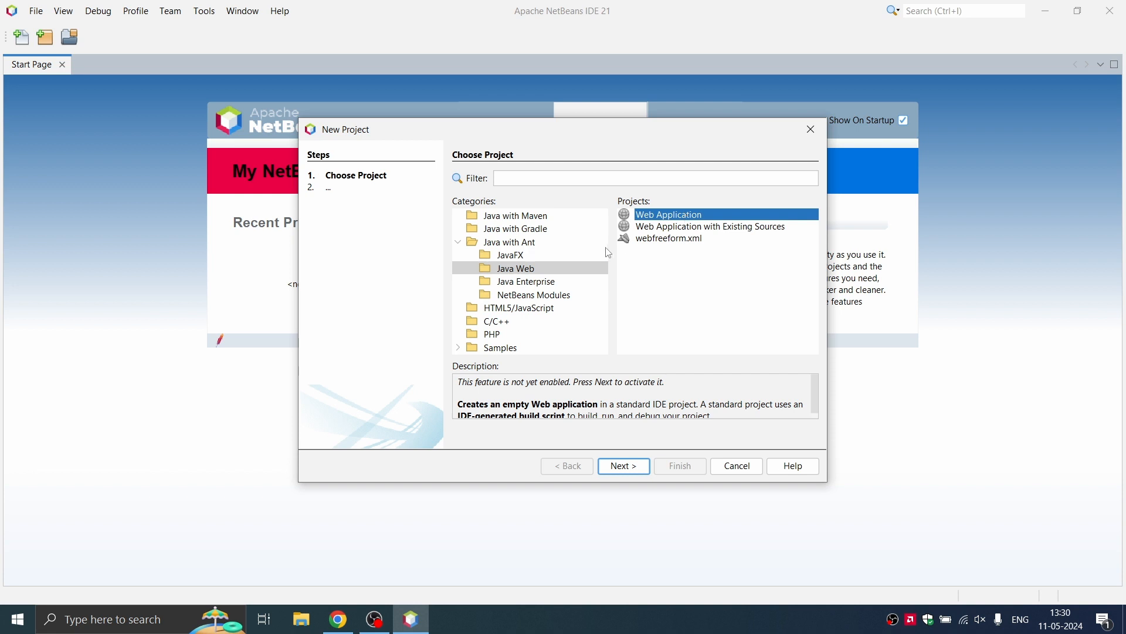
Step: Choose Java Web > Web Application as the new project type and continue
{"action": "left_click", "coordinate": [575, 274]}
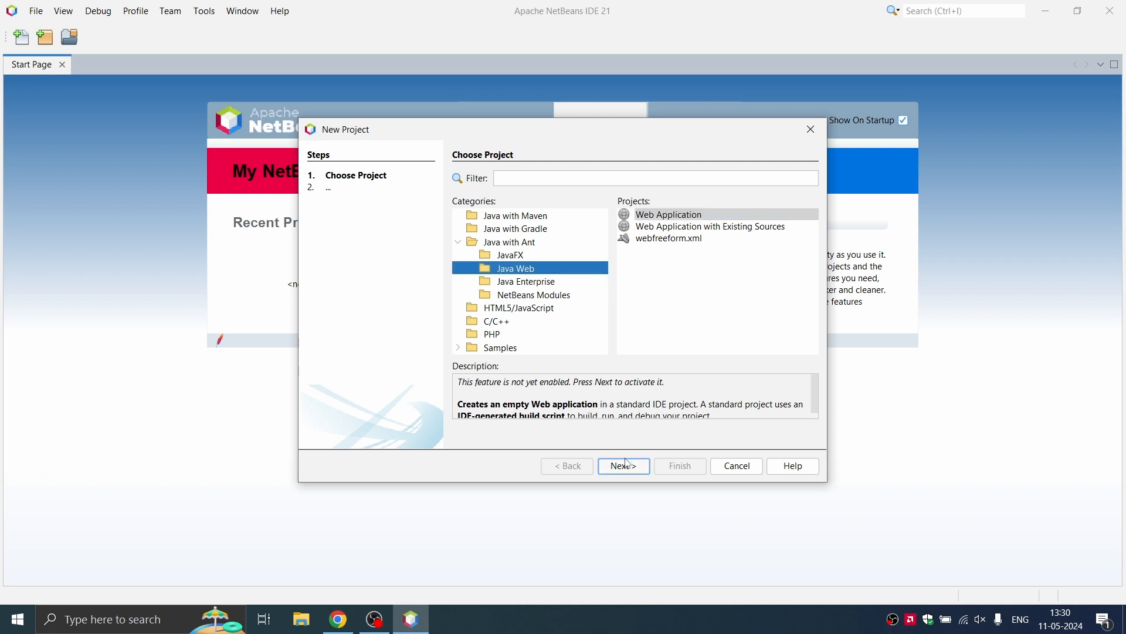
{"action": "left_click", "coordinate": [696, 217]}
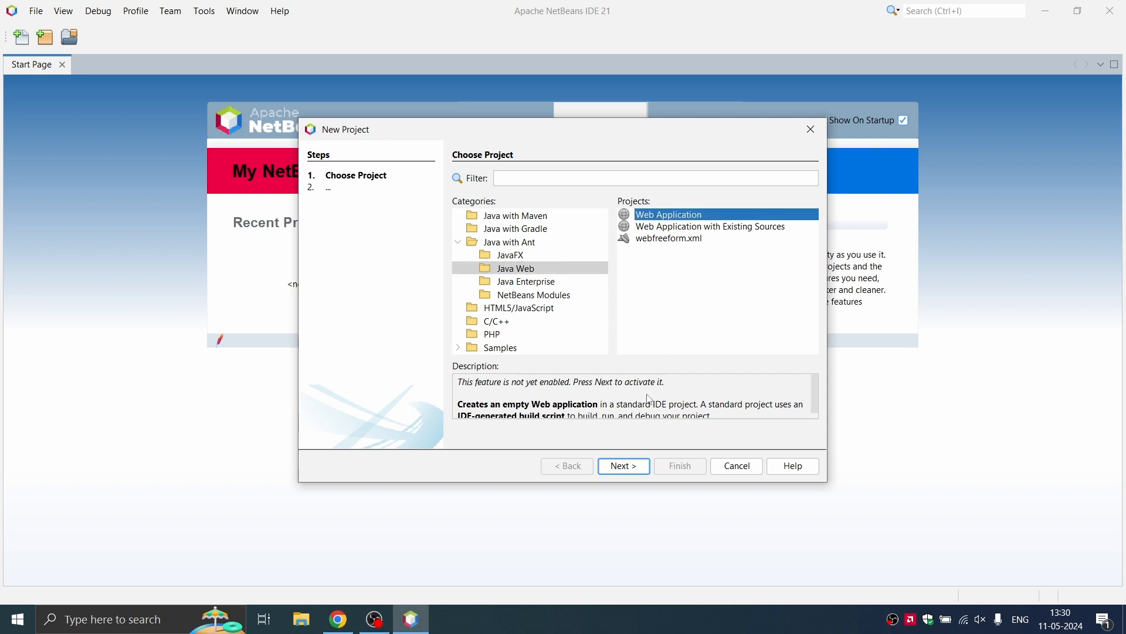
{"action": "left_click", "coordinate": [634, 468]}
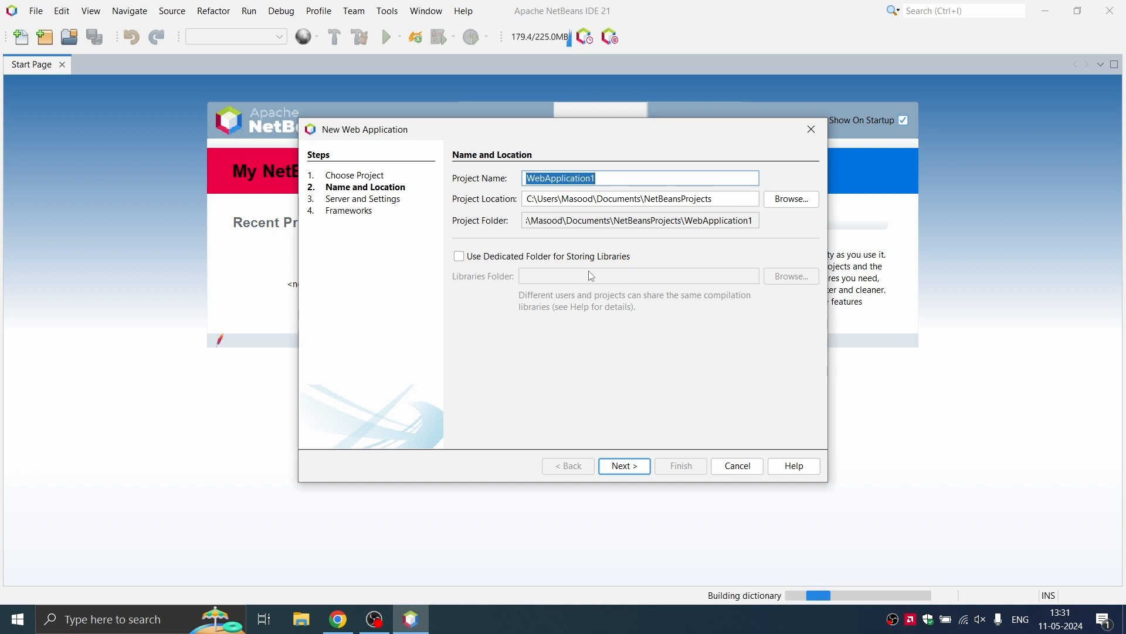
Step: Name the project FirstServlet and advance to the Server and Settings step
{"action": "type", "text": "F"}
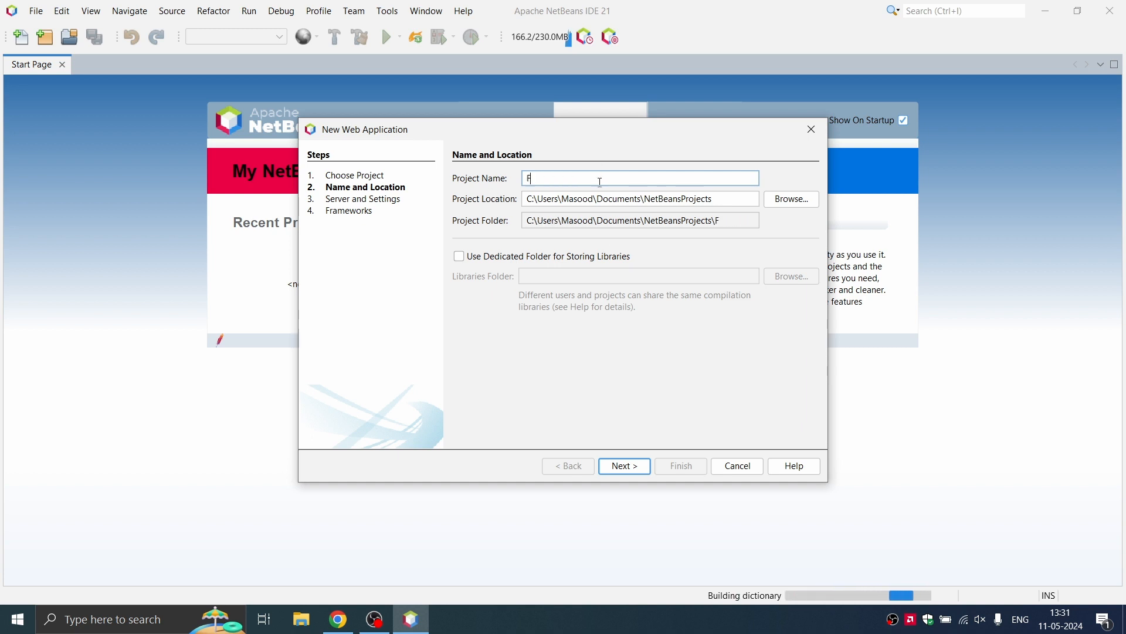
{"action": "type", "text": "irstD"}
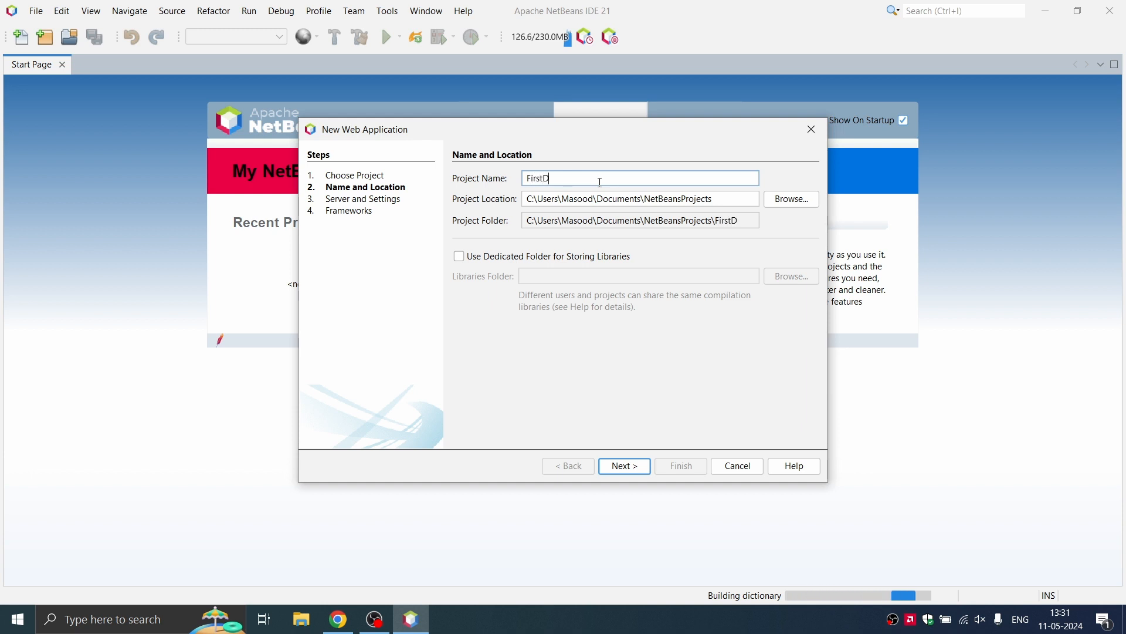
{"action": "key", "text": "BackSpace"}
{"action": "type", "text": "Servlet"}
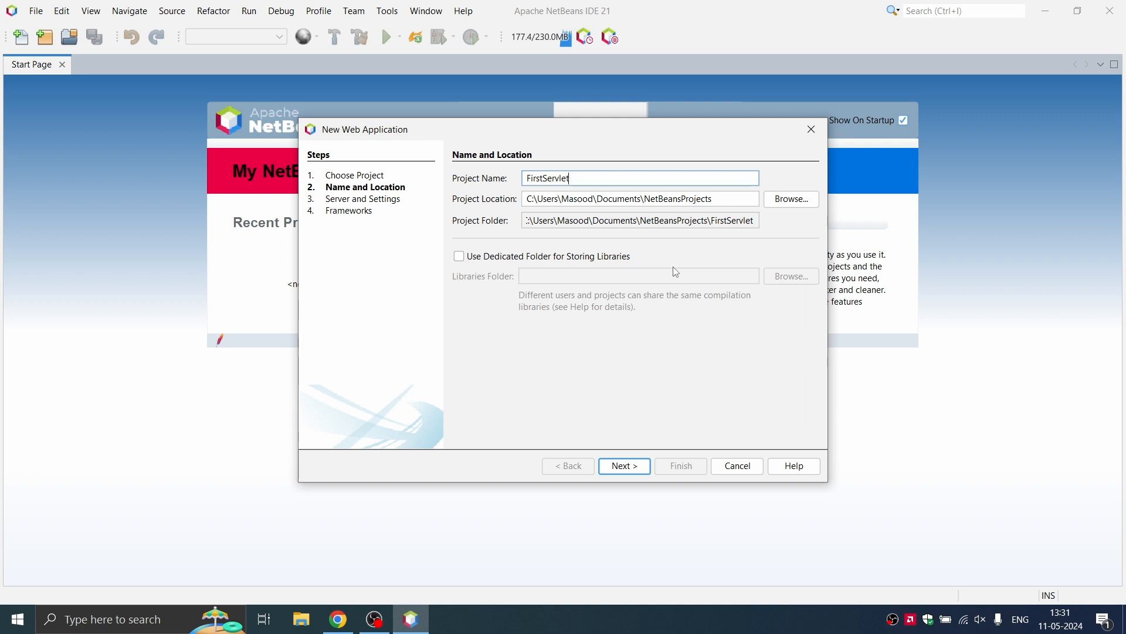
{"action": "left_click", "coordinate": [626, 466]}
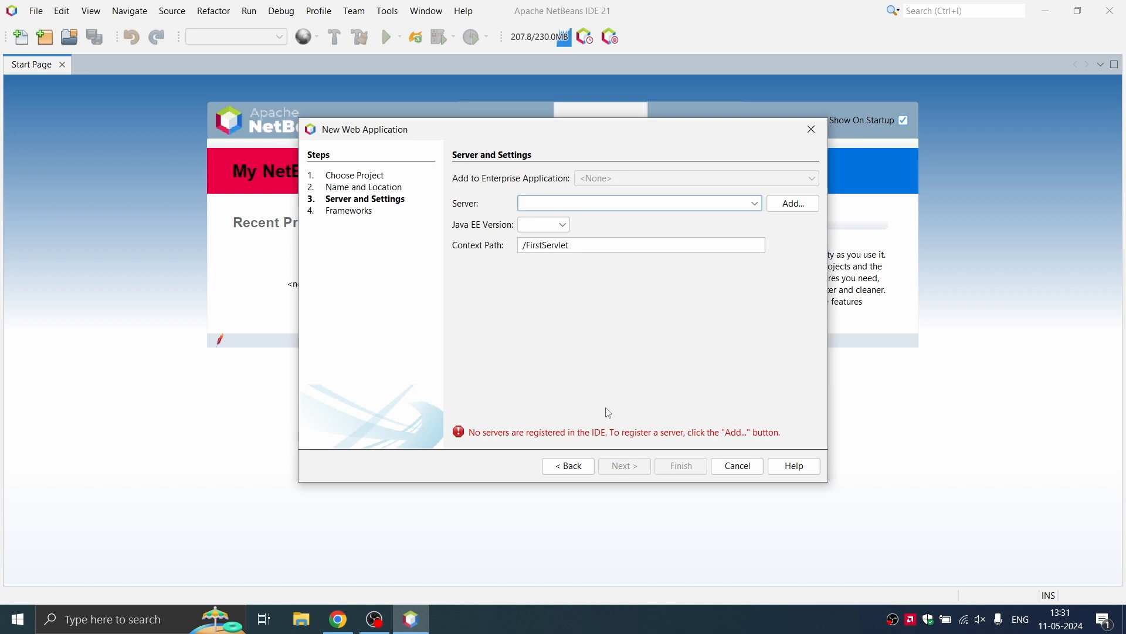
Step: Start adding an Apache Tomcat or TomEE server, leaving its installation location empty for now
{"action": "left_click", "coordinate": [794, 205]}
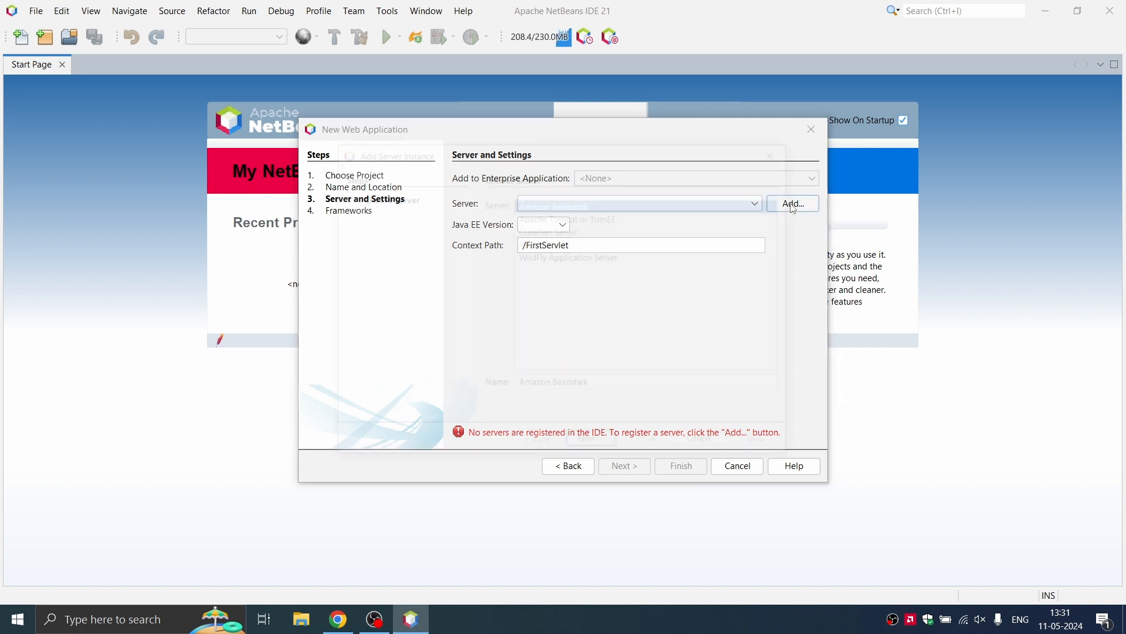
{"action": "left_click", "coordinate": [608, 217]}
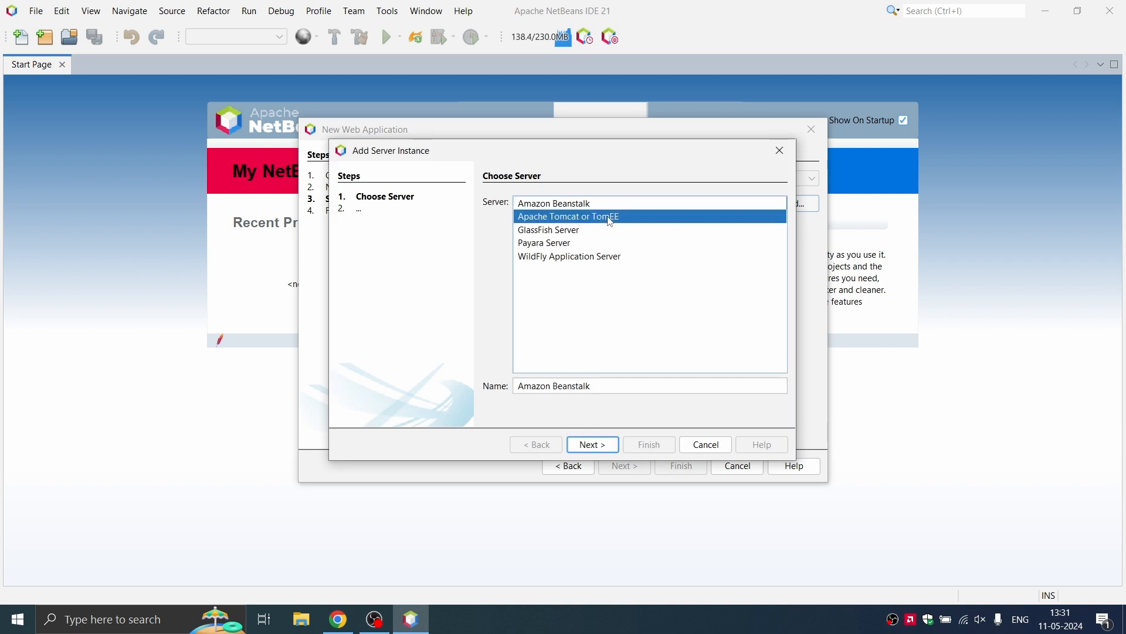
{"action": "left_click", "coordinate": [593, 449]}
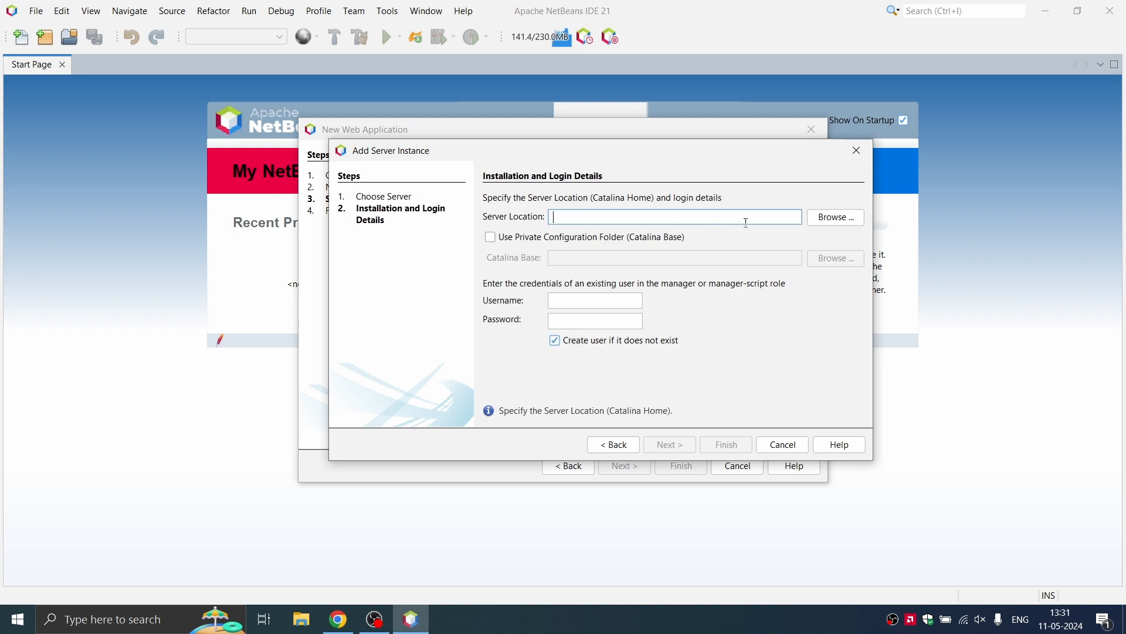
{"action": "left_click", "coordinate": [824, 224]}
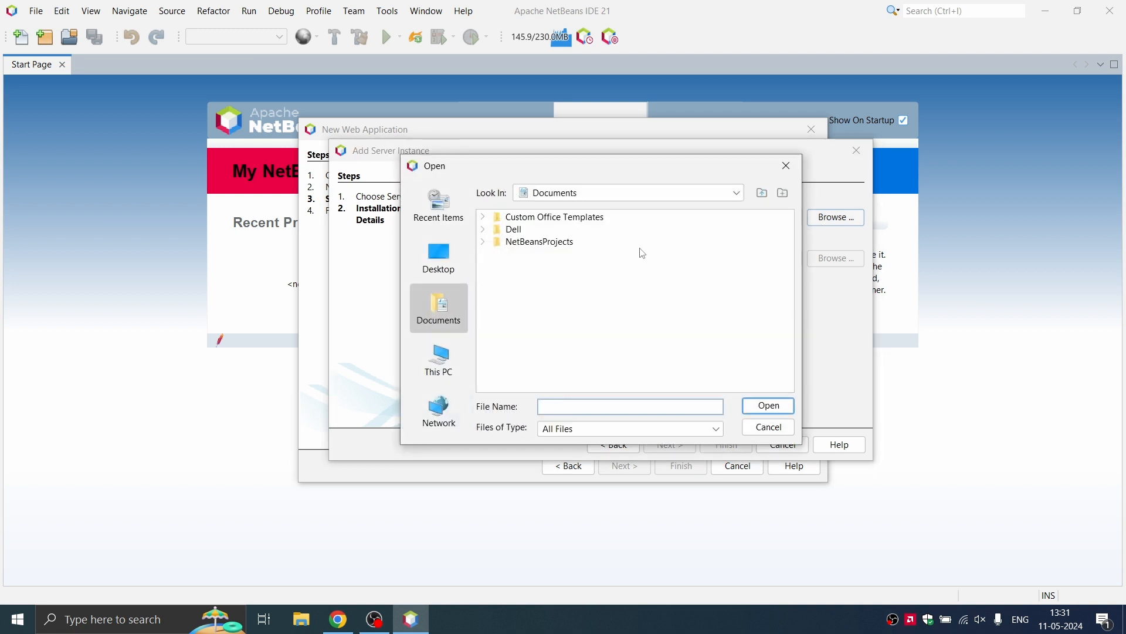
{"action": "left_click", "coordinate": [787, 166]}
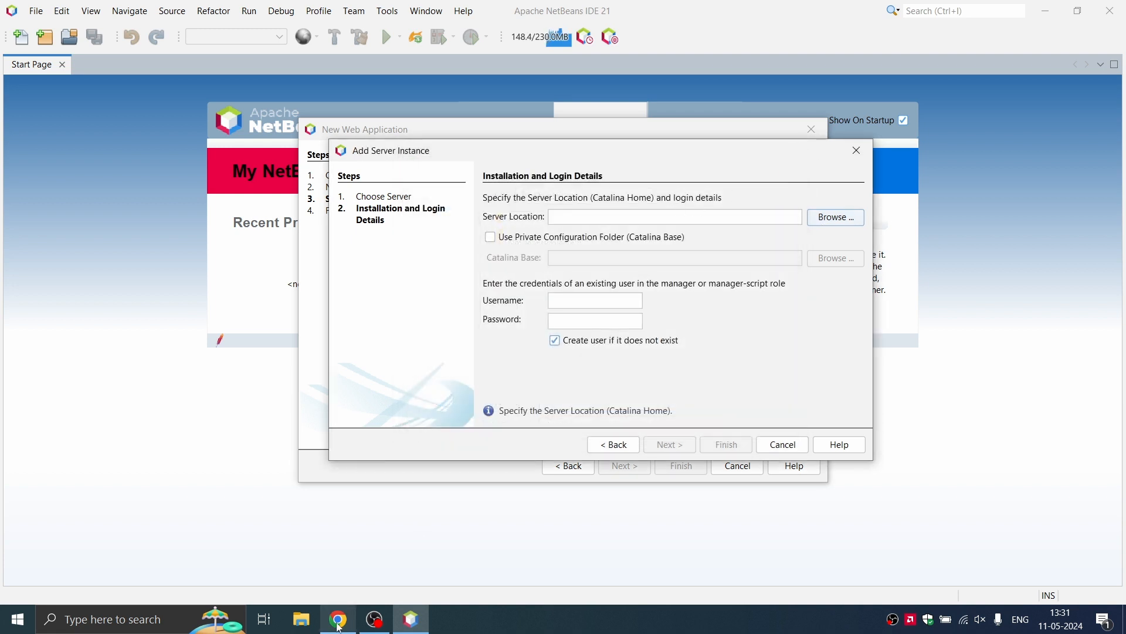
{"action": "left_click", "coordinate": [338, 619]}
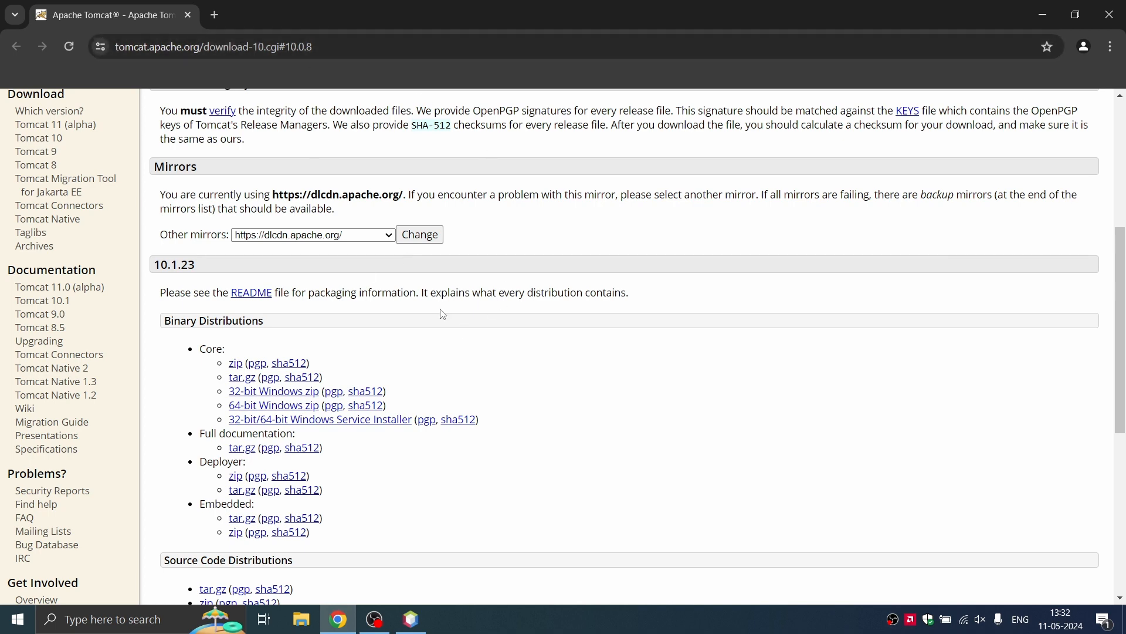
Step: Download the Tomcat 10.1.23 Core 64-bit Windows zip from Binary Distributions
{"action": "scroll", "coordinate": [442, 314], "scroll_direction": "up", "scroll_amount": 4}
{"action": "scroll", "coordinate": [440, 308], "scroll_direction": "up", "scroll_amount": 2}
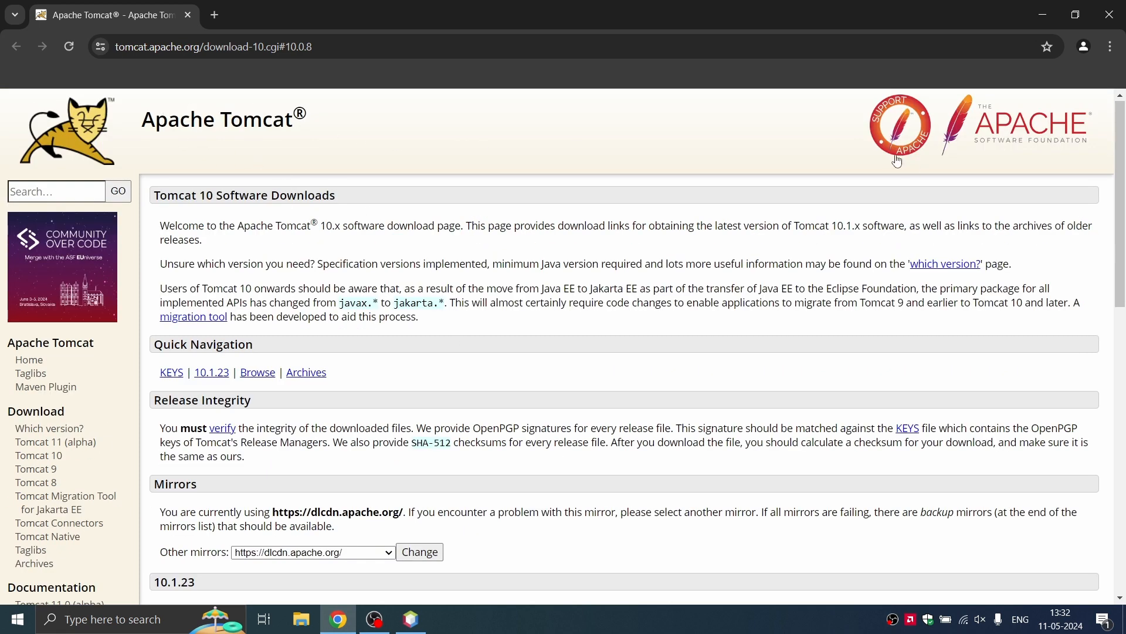
{"action": "scroll", "coordinate": [455, 289], "scroll_direction": "down", "scroll_amount": 5}
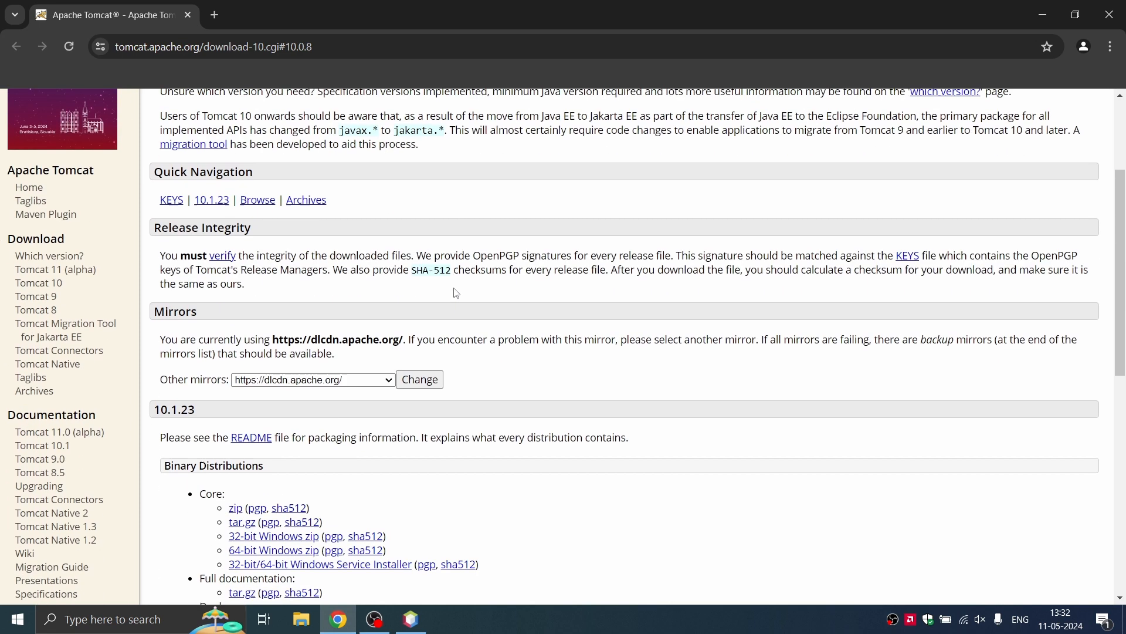
{"action": "scroll", "coordinate": [457, 292], "scroll_direction": "down", "scroll_amount": 2}
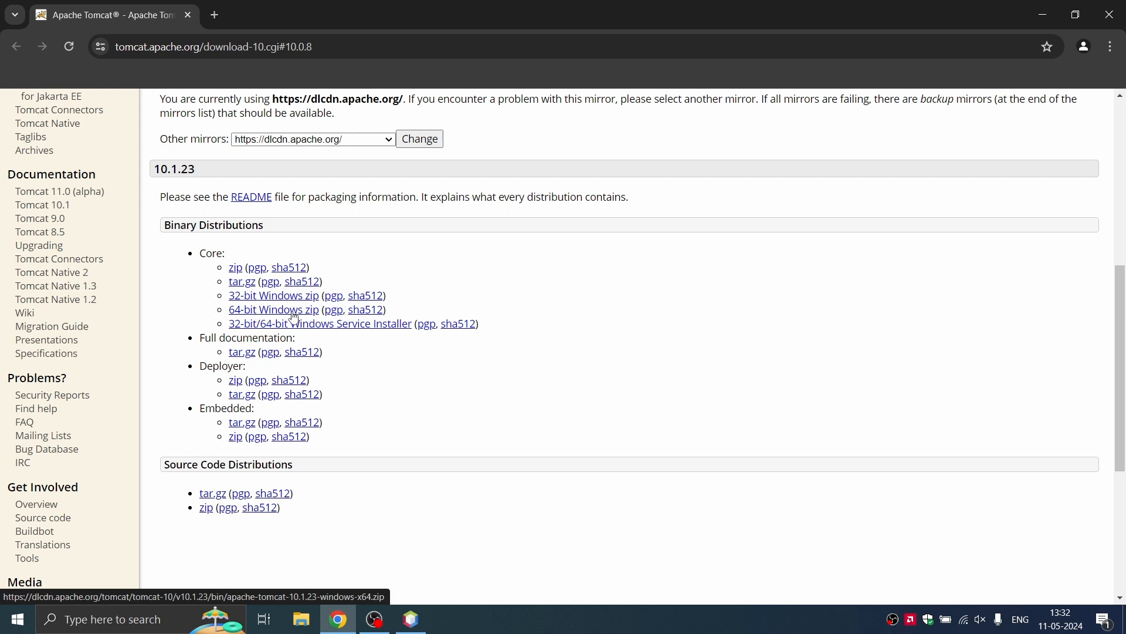
{"action": "left_click", "coordinate": [294, 311]}
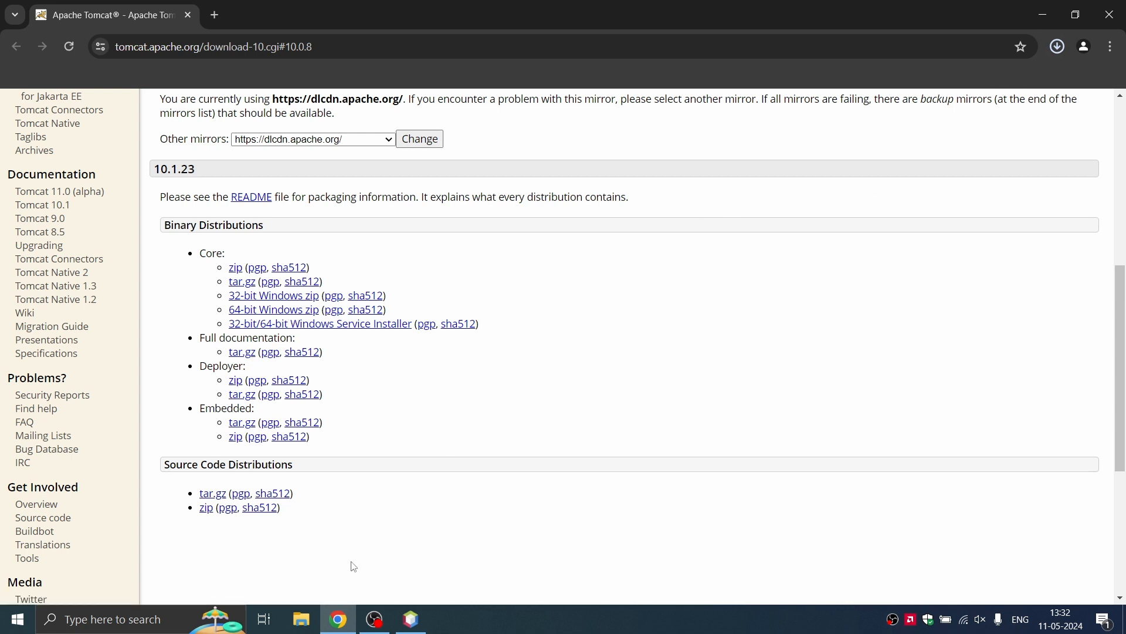
{"action": "left_click", "coordinate": [303, 620]}
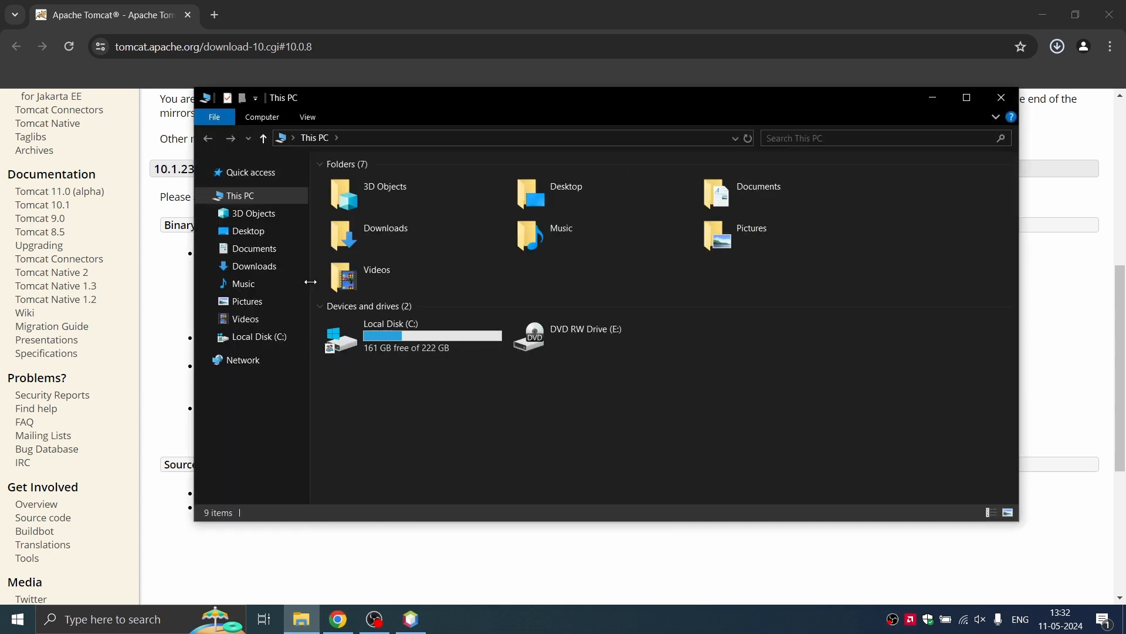
Step: Extract apache-tomcat-10.1.23-windows-x64.zip in Downloads to its default destination folder
{"action": "double_click", "coordinate": [431, 233]}
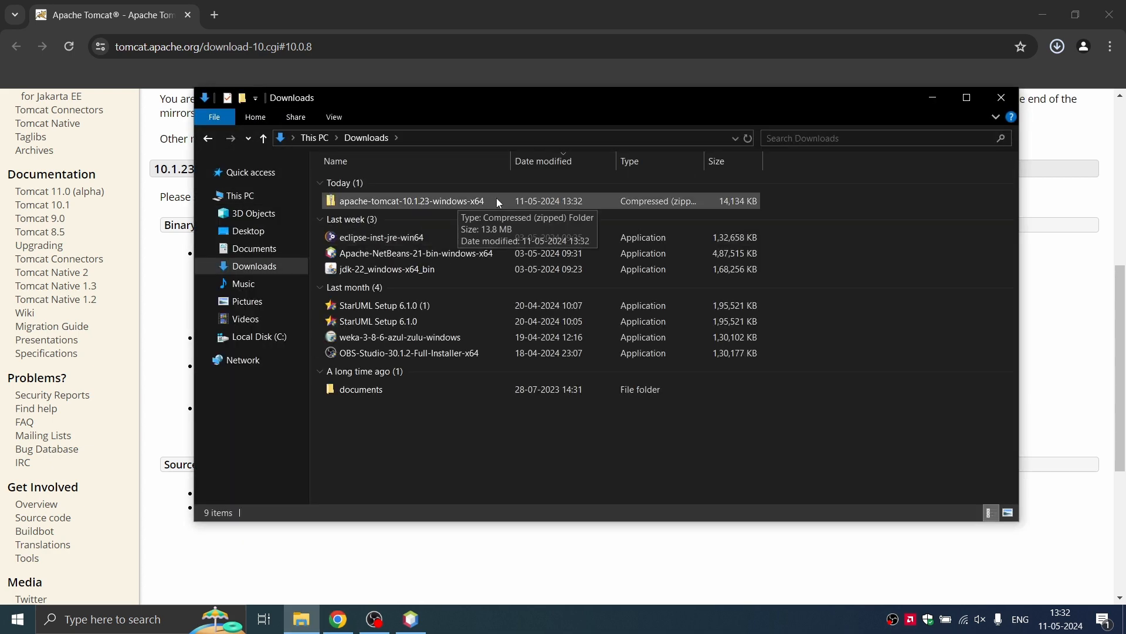
{"action": "left_click", "coordinate": [390, 203]}
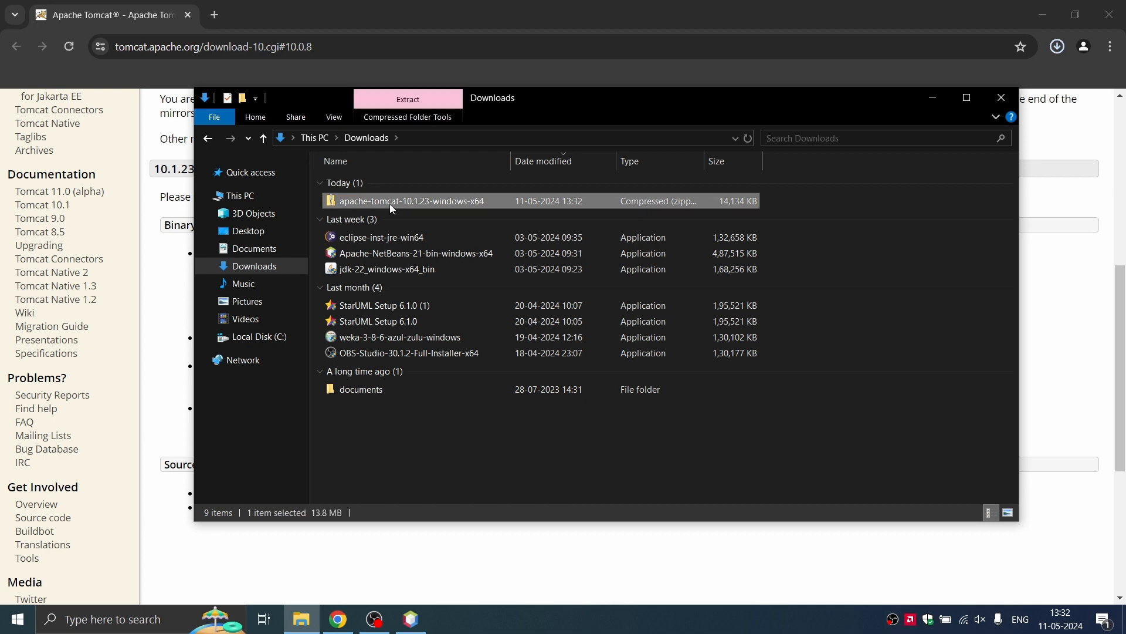
{"action": "right_click", "coordinate": [390, 203]}
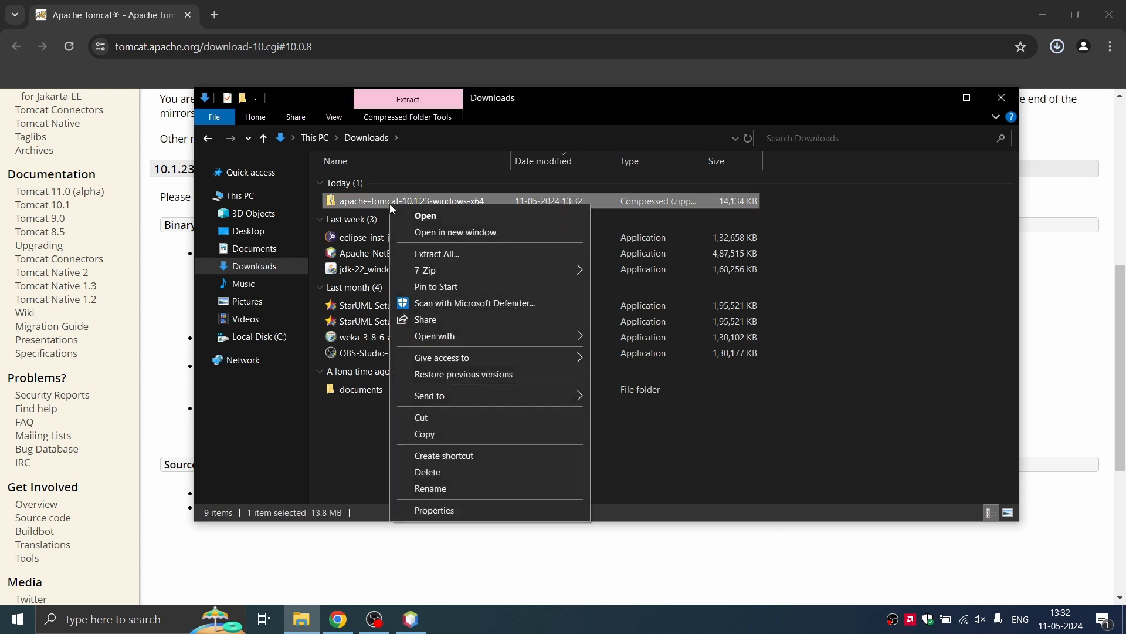
{"action": "left_click", "coordinate": [437, 253]}
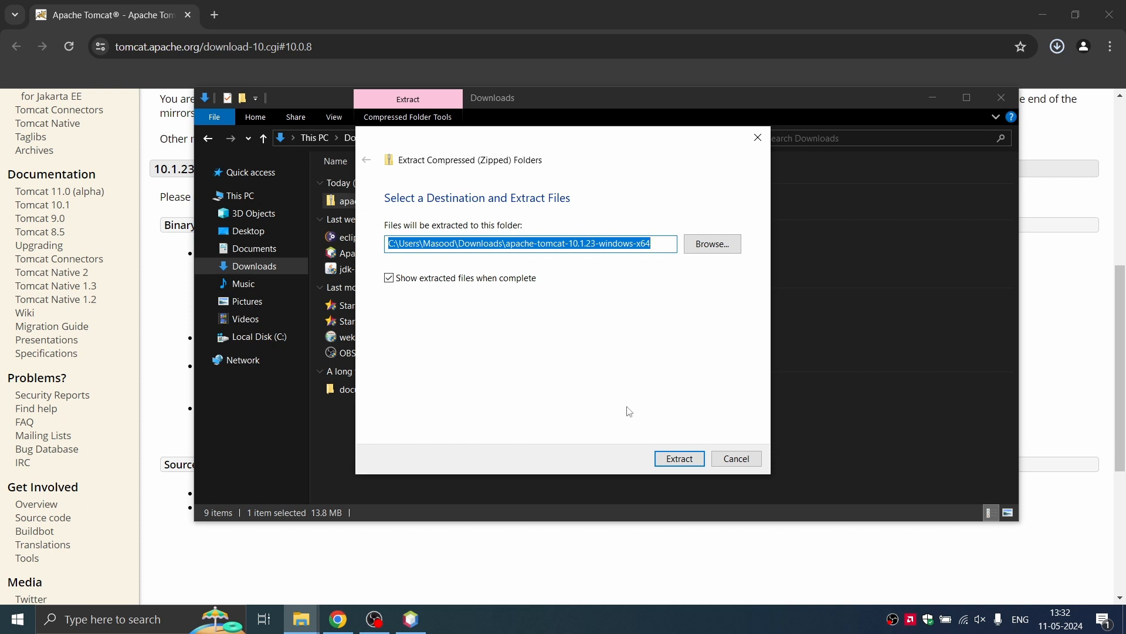
{"action": "left_click", "coordinate": [681, 459]}
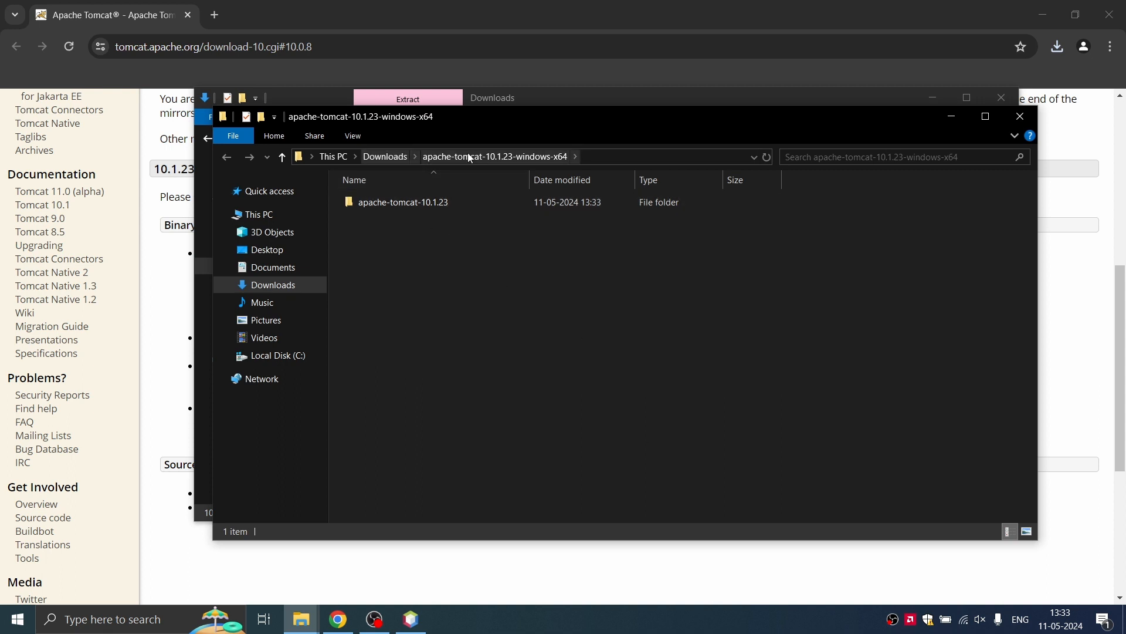
Step: Close the Explorer windows and the browser to return to NetBeans
{"action": "left_click", "coordinate": [1021, 116]}
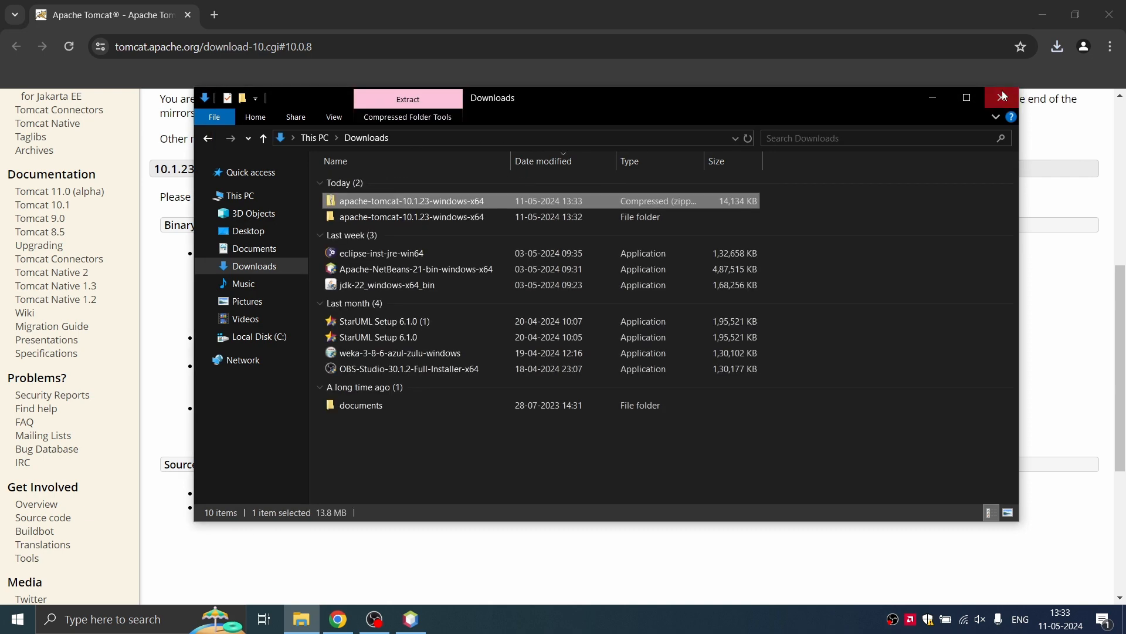
{"action": "left_click", "coordinate": [1002, 98]}
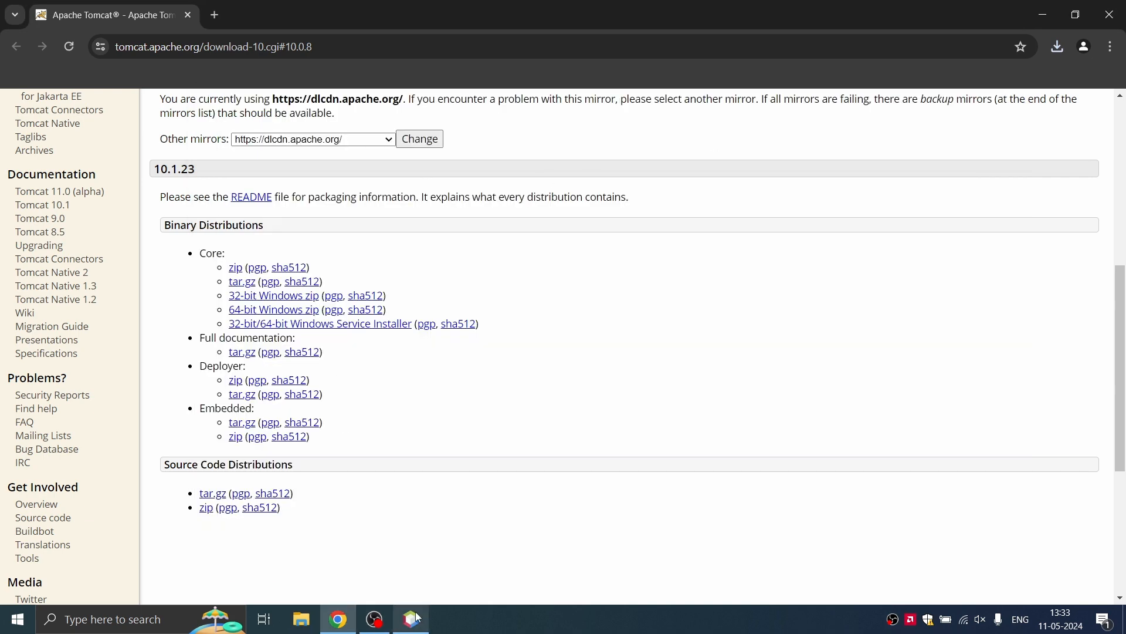
{"action": "left_click", "coordinate": [1115, 17]}
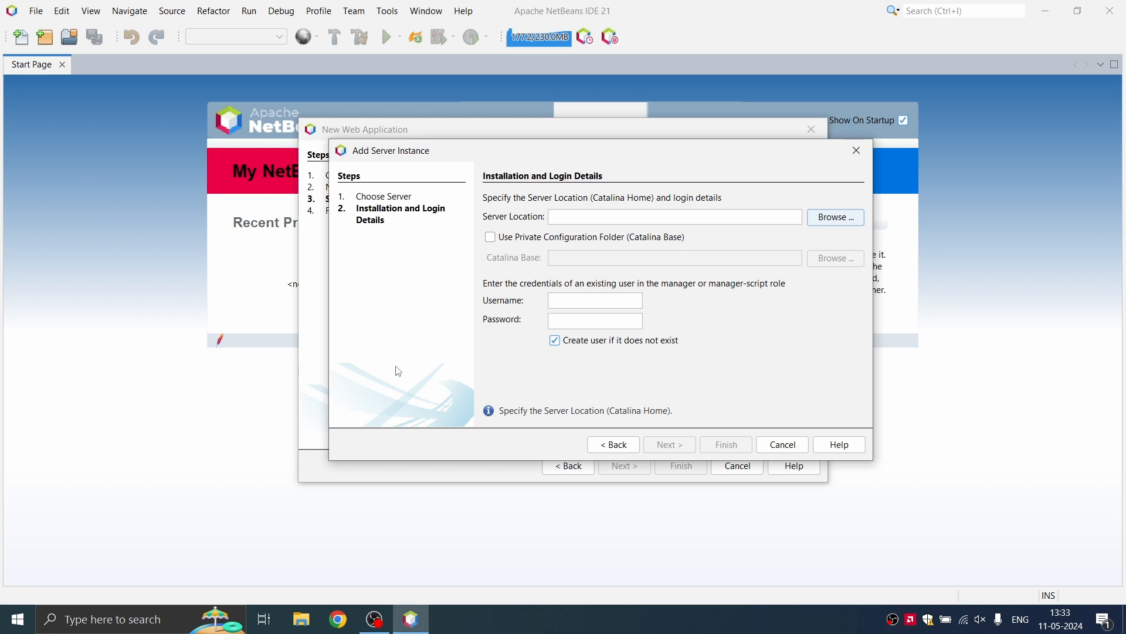
Step: Set the server location to Downloads > apache-tomcat-10.1.23-windows-x64 > apache-tomcat-10.1.23
{"action": "left_click", "coordinate": [827, 226]}
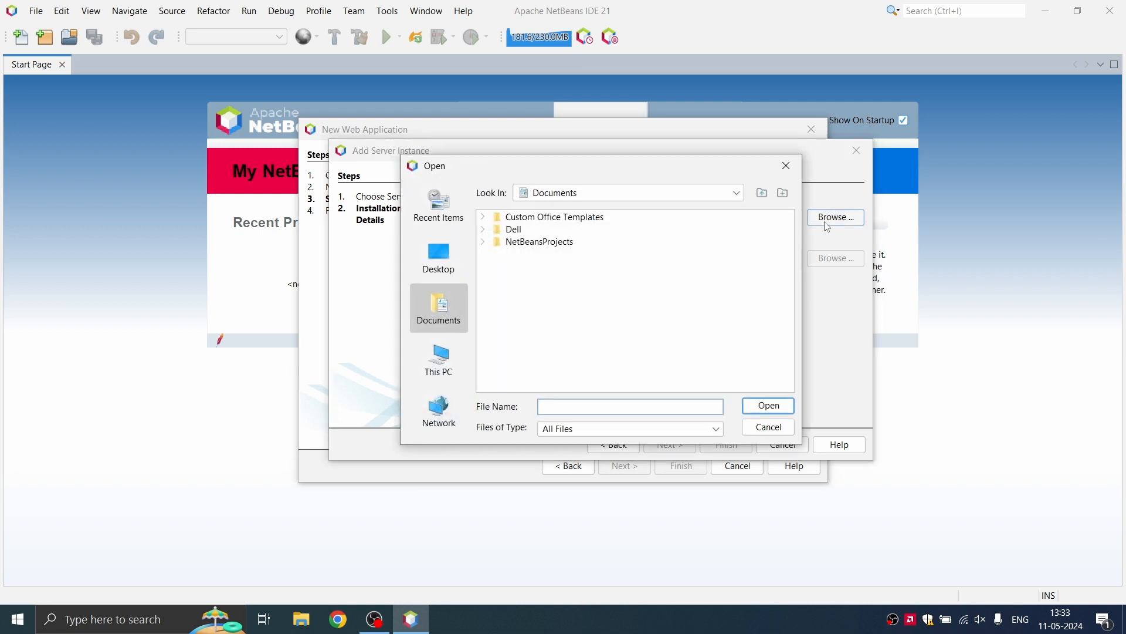
{"action": "left_click", "coordinate": [439, 355]}
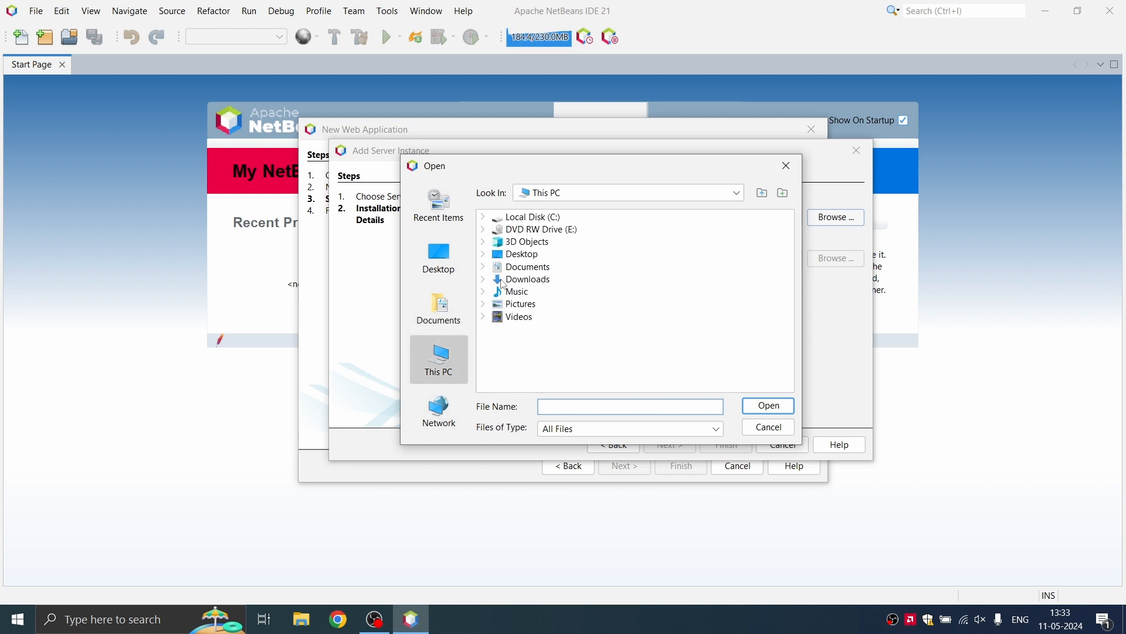
{"action": "left_click", "coordinate": [485, 281]}
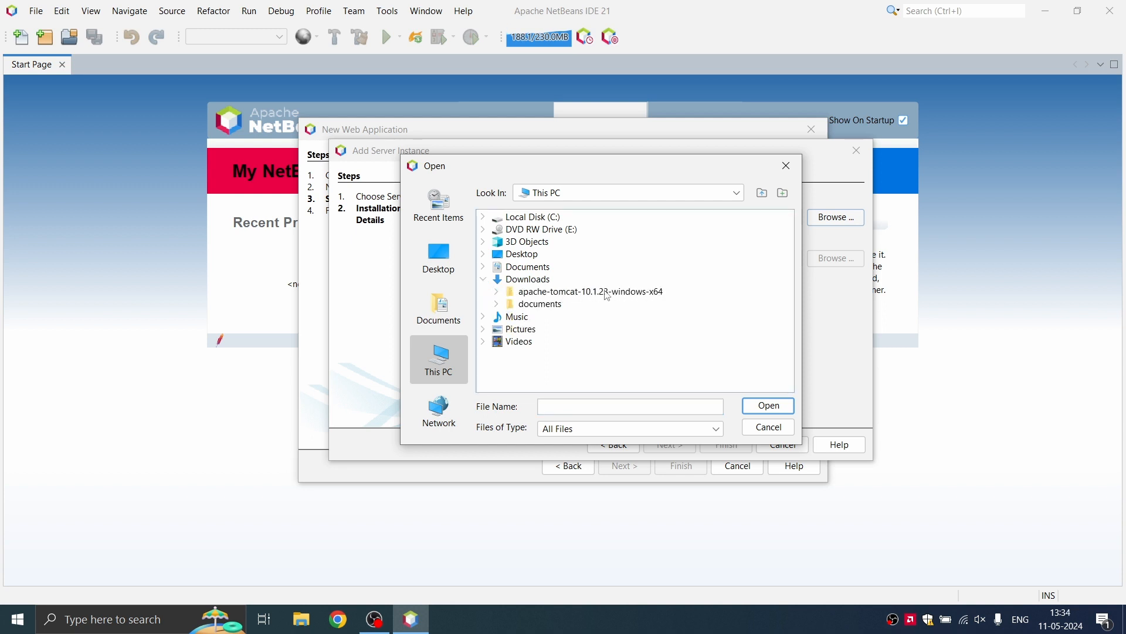
{"action": "left_click", "coordinate": [497, 293]}
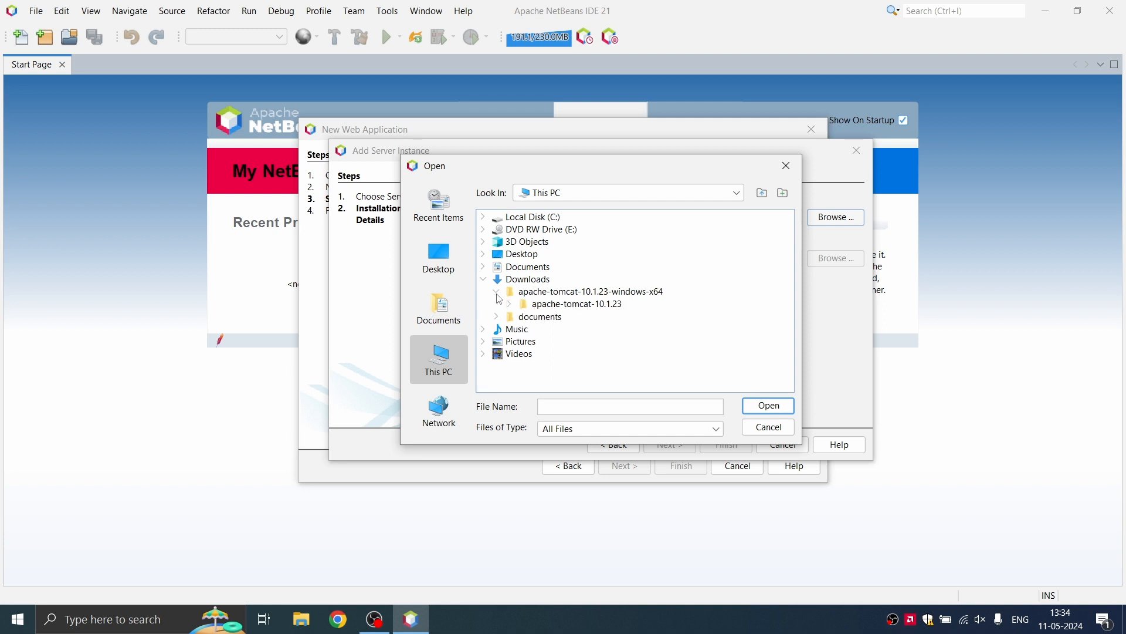
{"action": "left_click", "coordinate": [563, 305]}
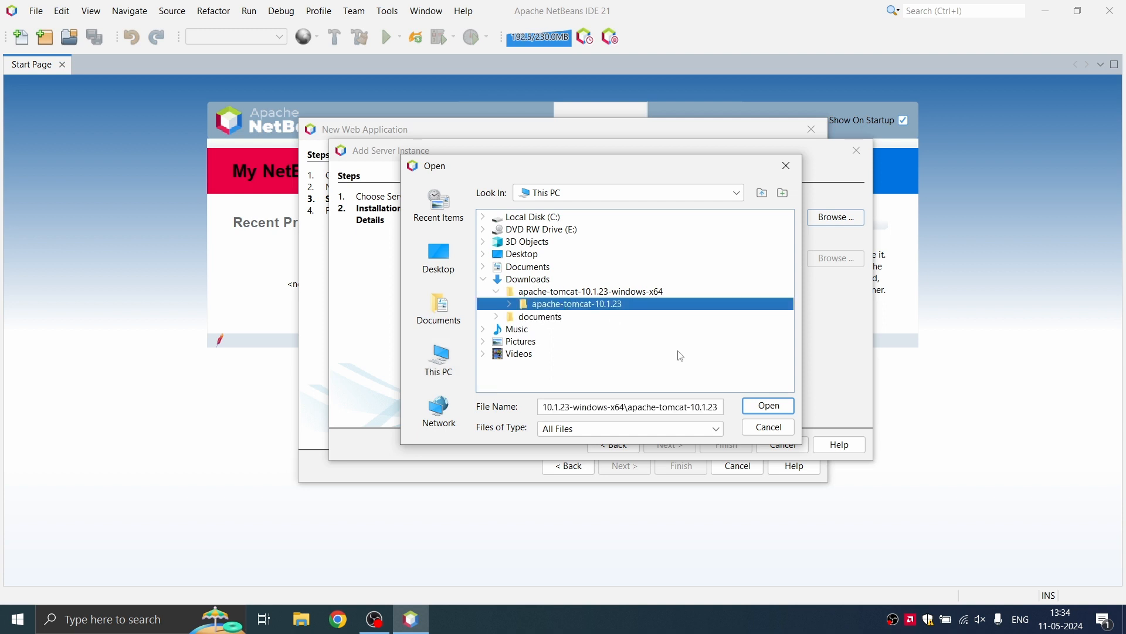
{"action": "left_click", "coordinate": [765, 405]}
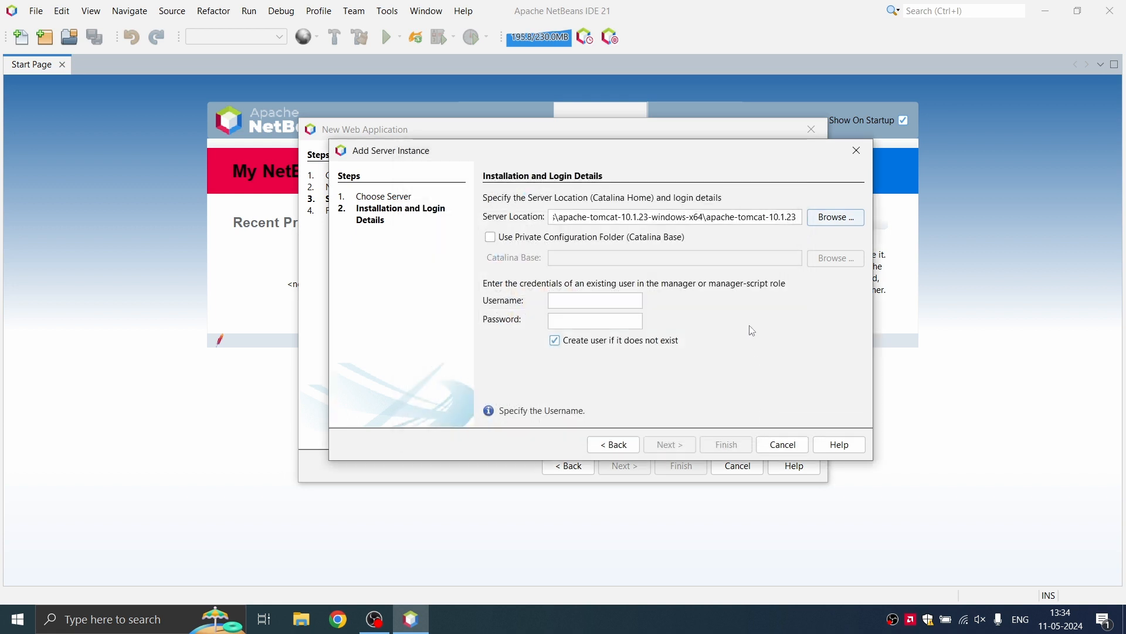
Step: Enter the Tomcat manager username and password and finish registering the server
{"action": "left_click", "coordinate": [613, 302]}
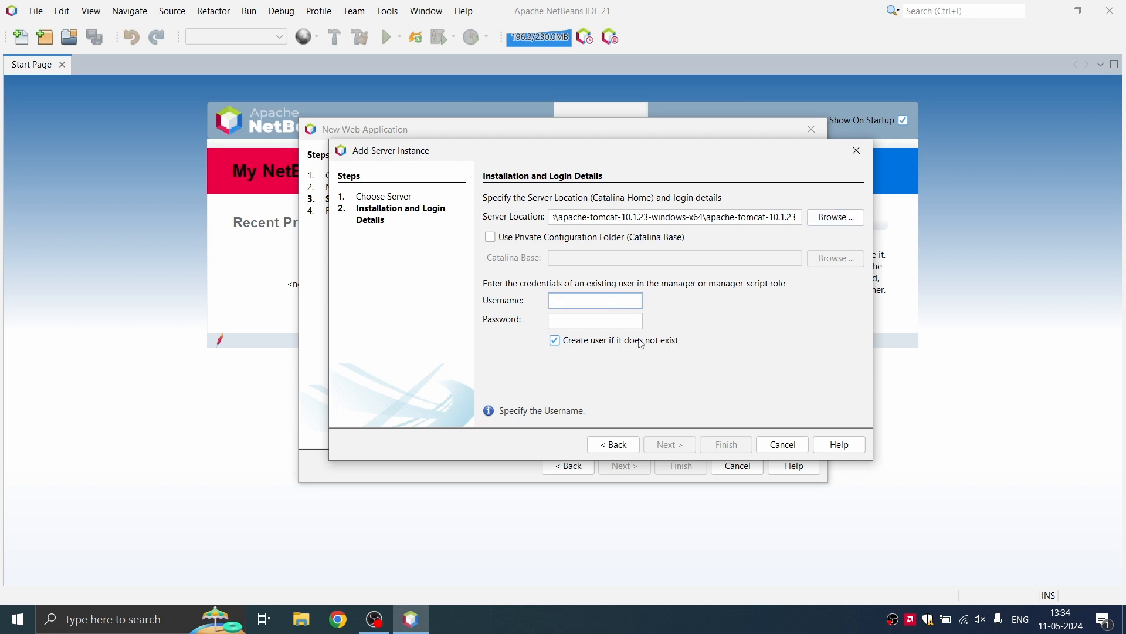
{"action": "type", "text": "admin"}
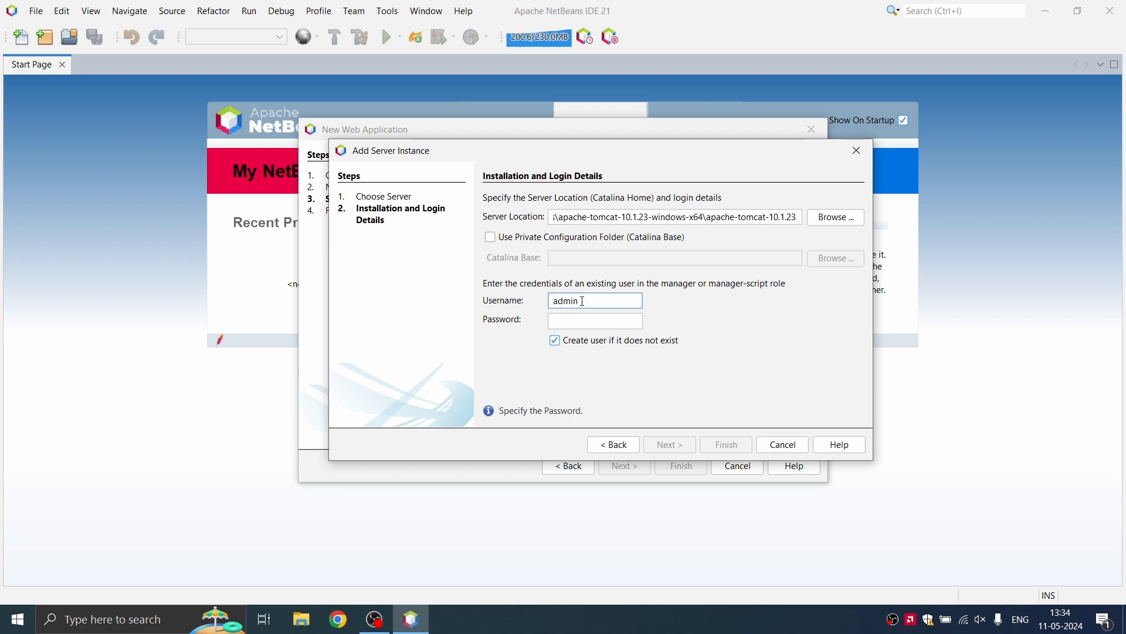
{"action": "left_click", "coordinate": [581, 326]}
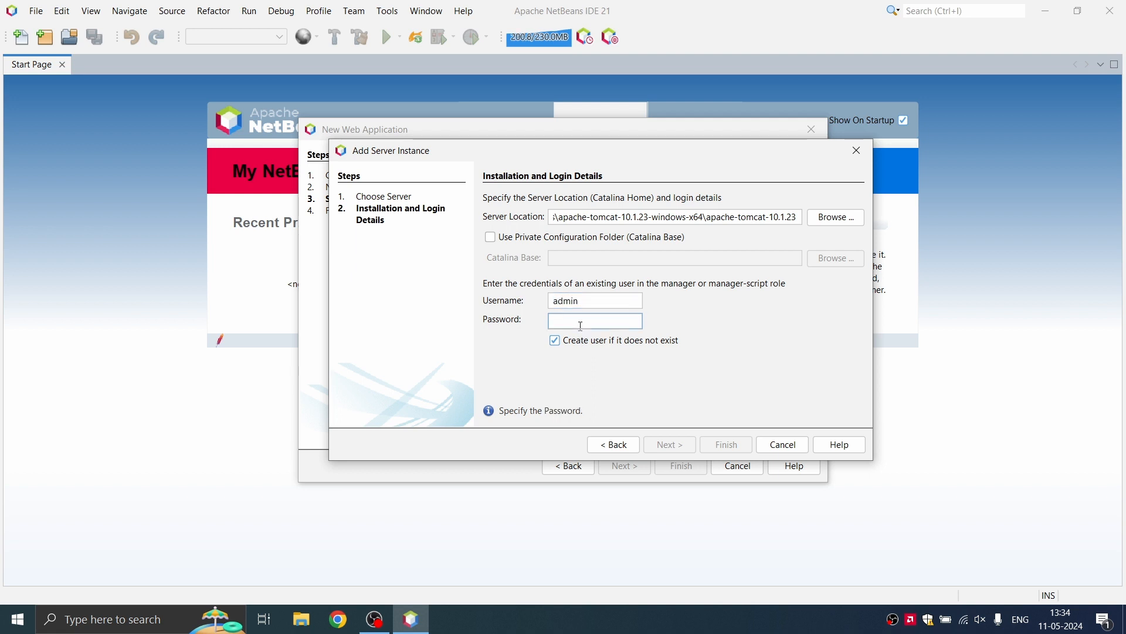
{"action": "type", "text": "admin"}
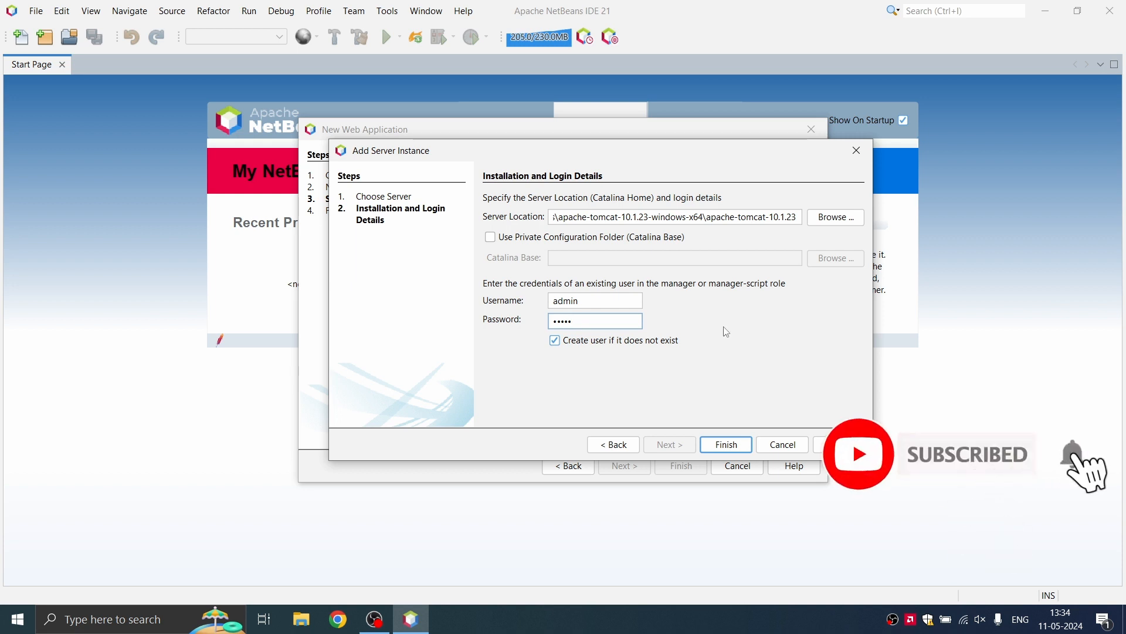
{"action": "left_click", "coordinate": [727, 445]}
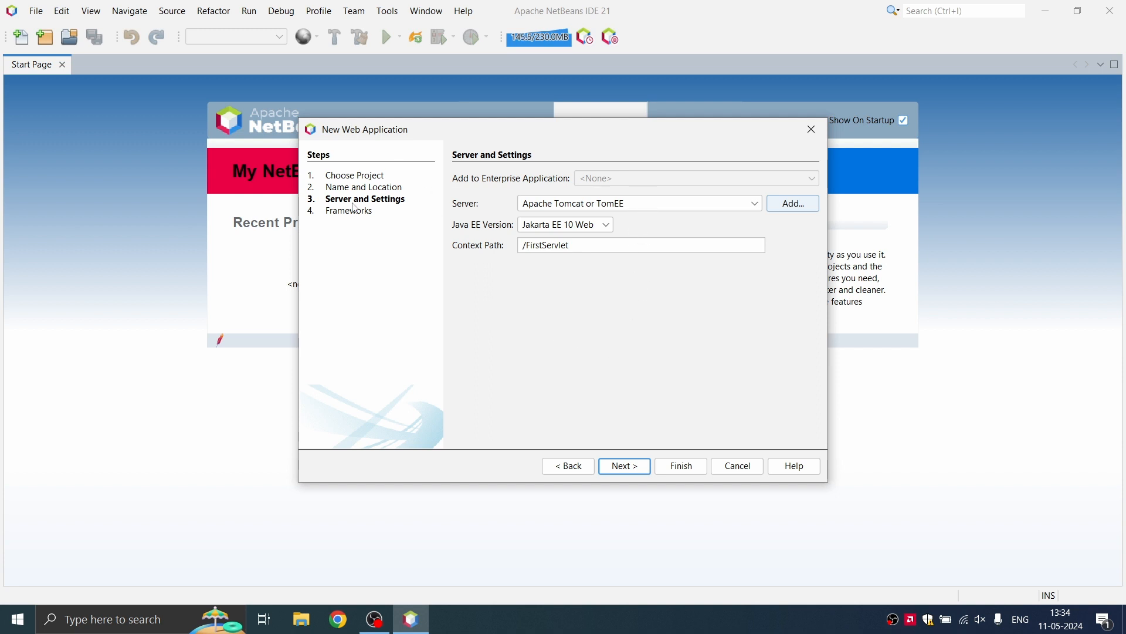
Step: Accept Tomcat as the server and move on to the Frameworks step
{"action": "left_click", "coordinate": [641, 472]}
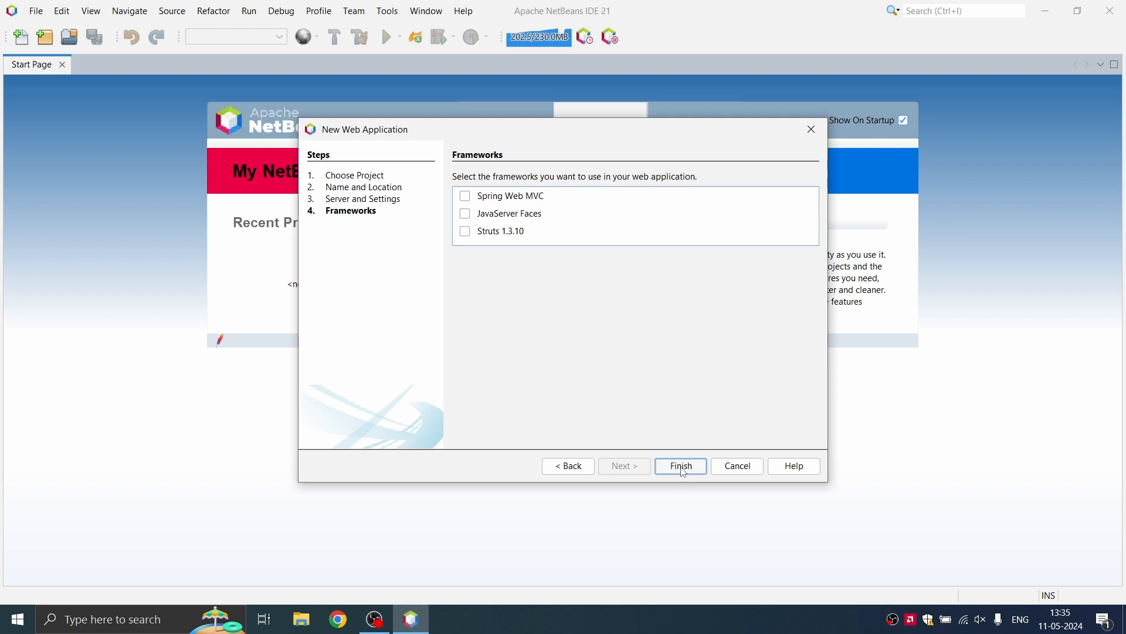
Step: Finish creating FirstServlet with no frameworks selected and close the wizard
{"action": "left_click", "coordinate": [684, 466]}
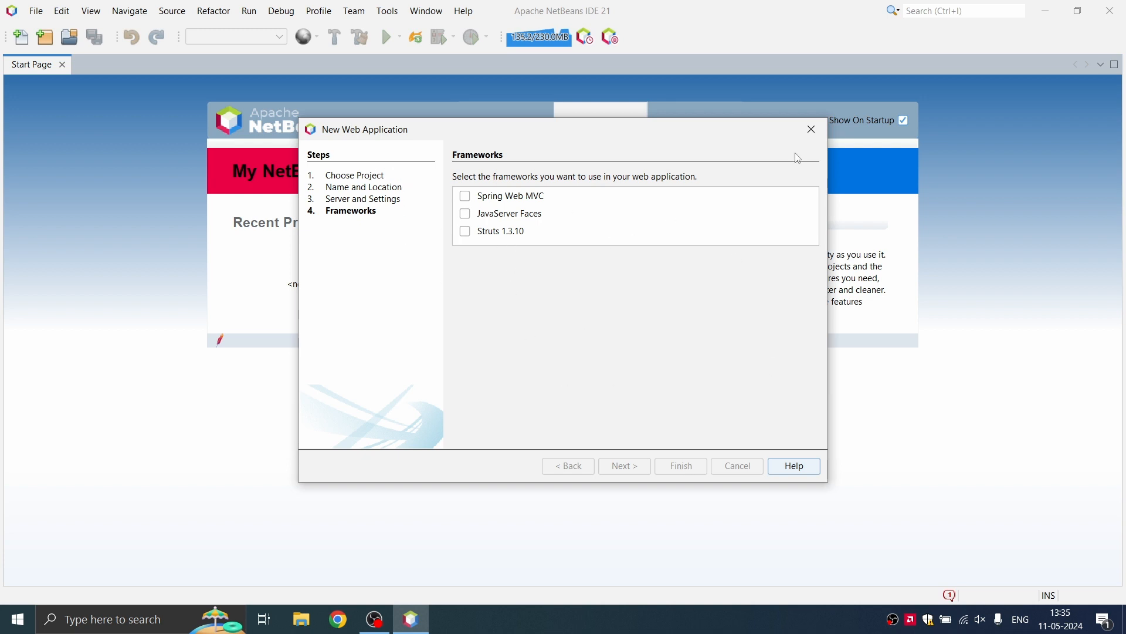
{"action": "left_click", "coordinate": [811, 130]}
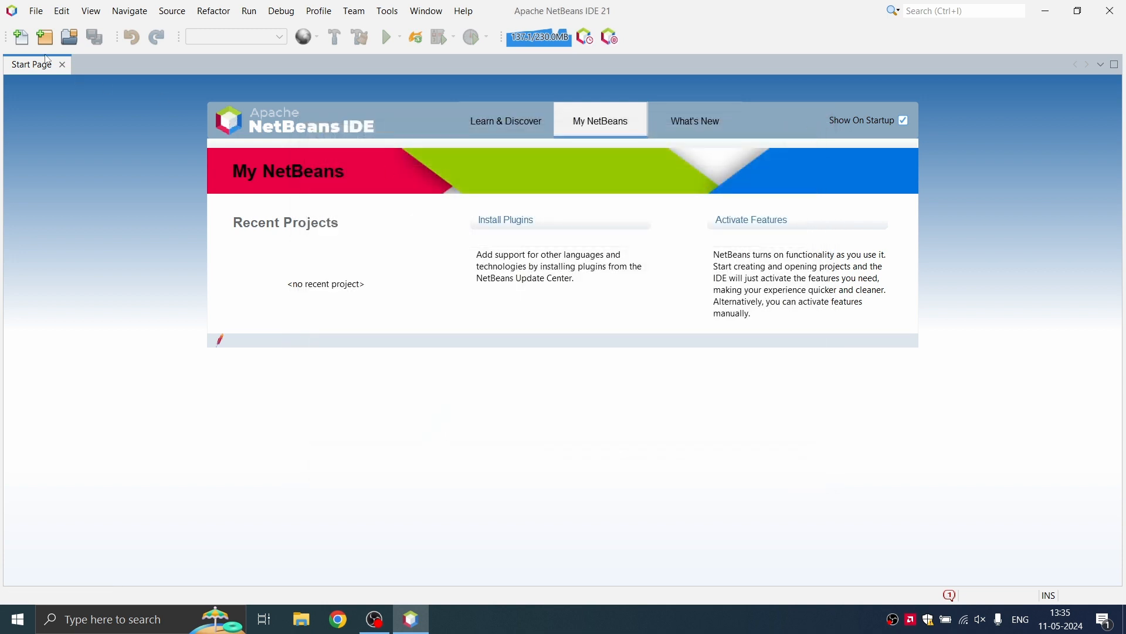
Step: Close the Start Page tab
{"action": "left_click", "coordinate": [37, 11]}
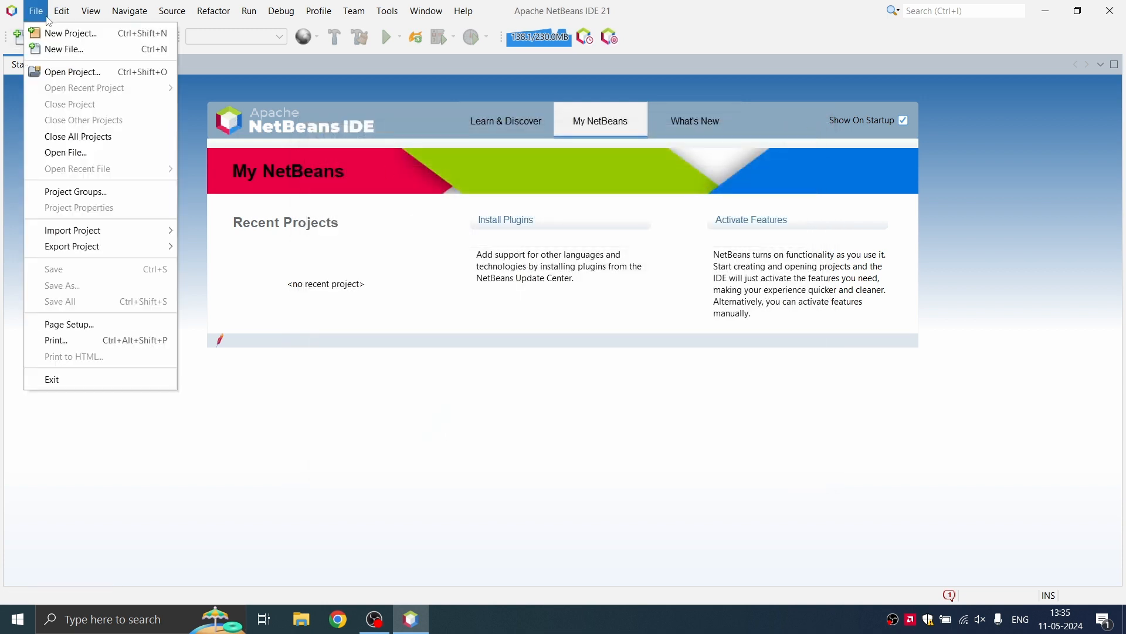
{"action": "left_click", "coordinate": [263, 357]}
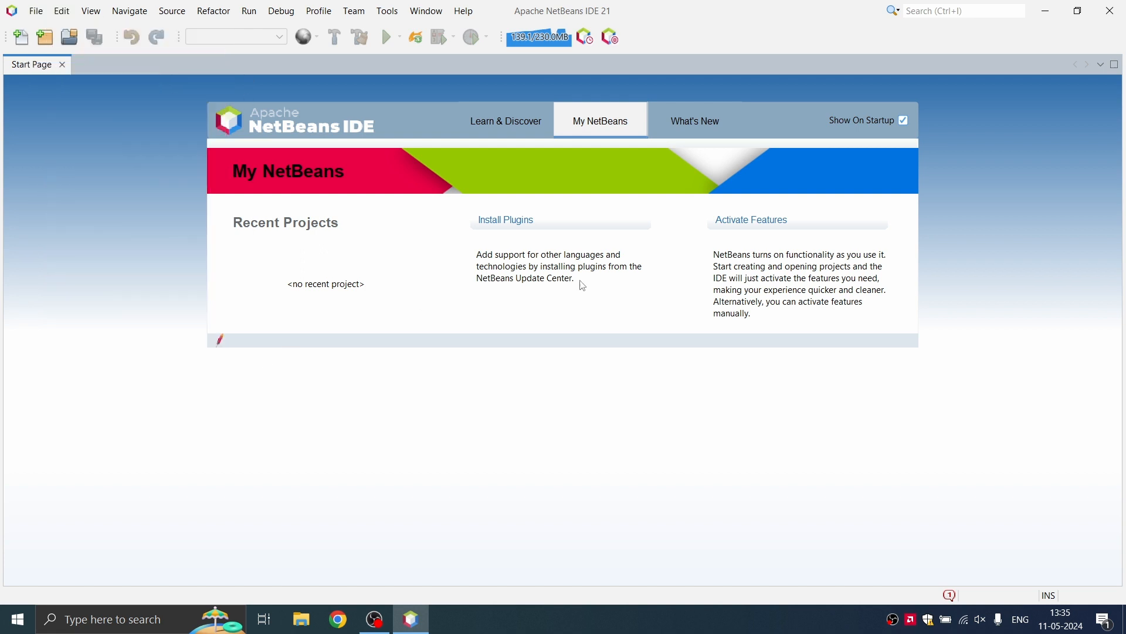
{"action": "left_click", "coordinate": [65, 69]}
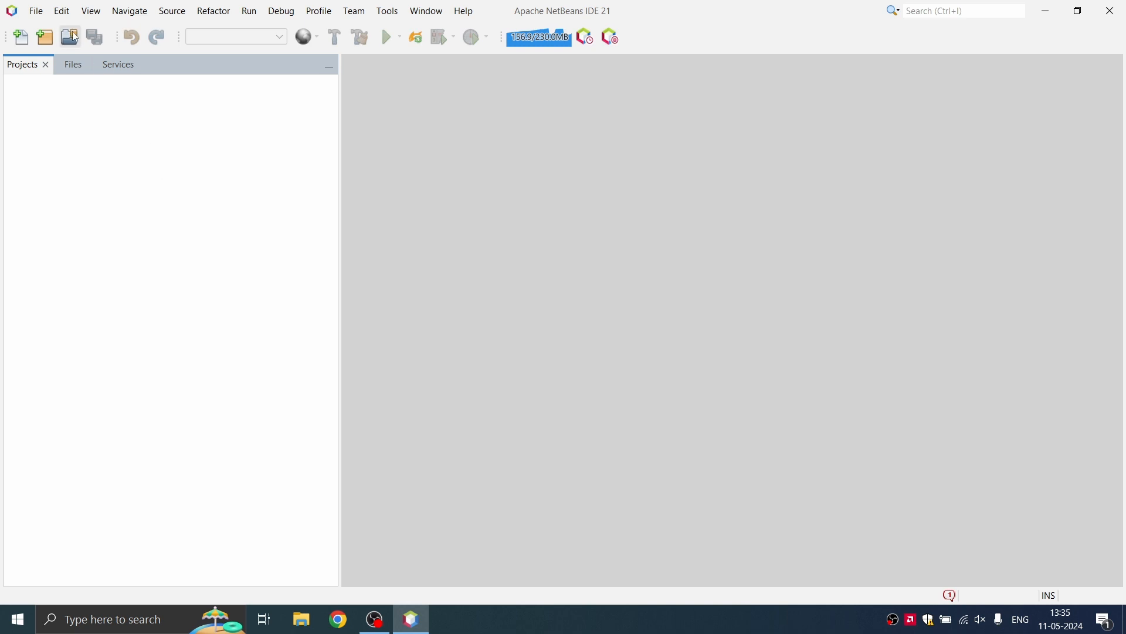
Step: Open the FirstServlet project from NetBeansProjects via File > Open Project
{"action": "left_click", "coordinate": [39, 15]}
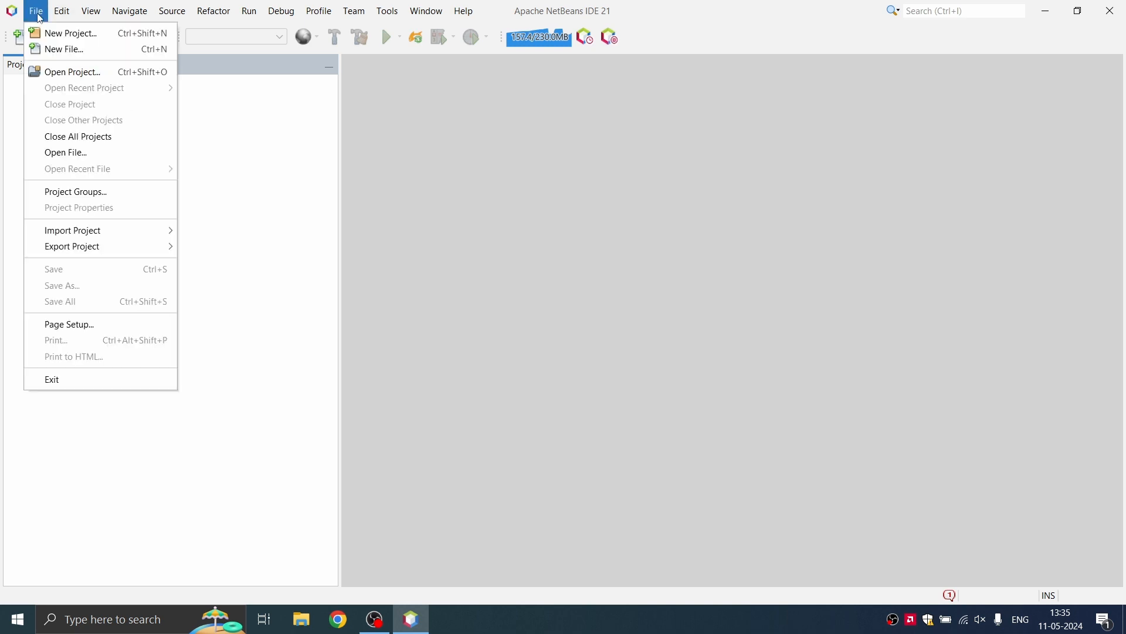
{"action": "left_click", "coordinate": [75, 72]}
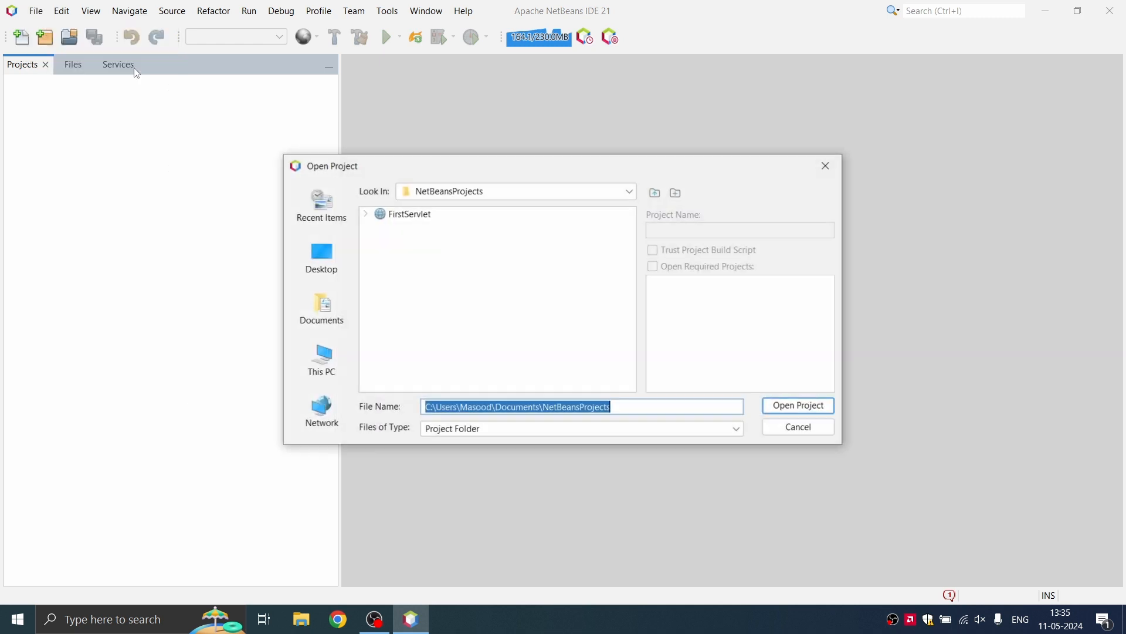
{"action": "left_click", "coordinate": [420, 217]}
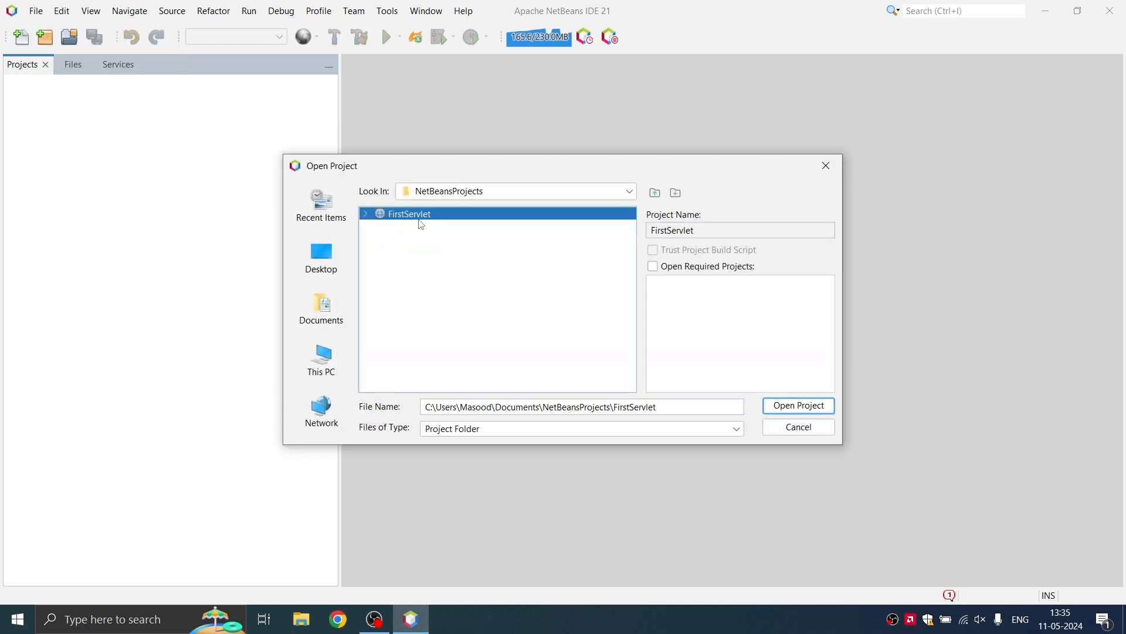
{"action": "left_click", "coordinate": [802, 407]}
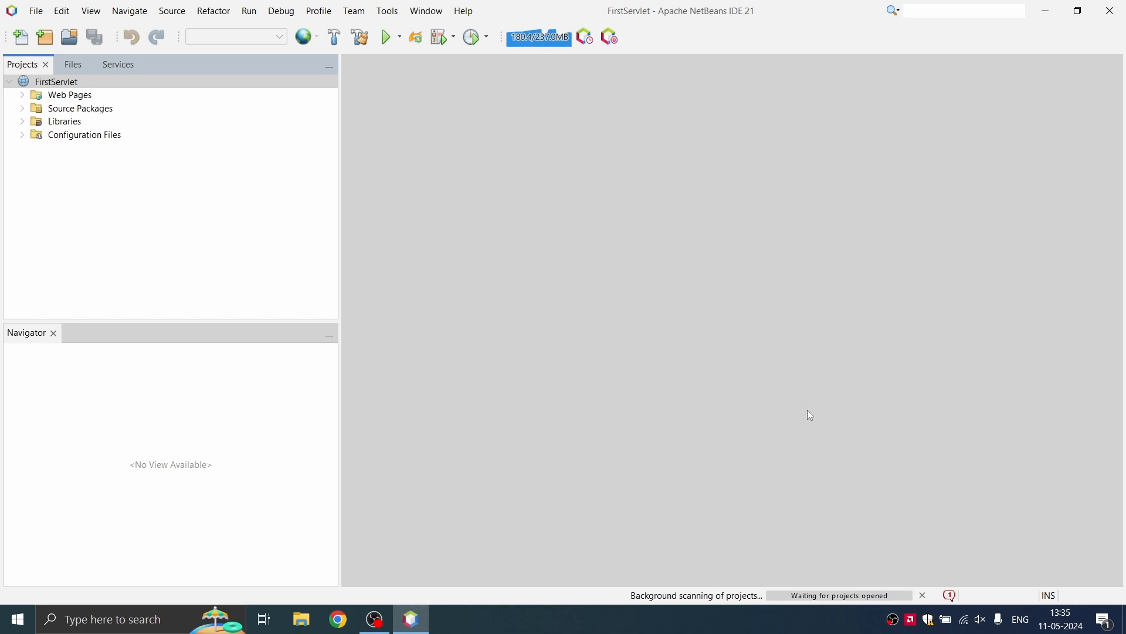
Step: Create an HTML page named index in FirstServlet's Web Pages folder
{"action": "left_click", "coordinate": [22, 95]}
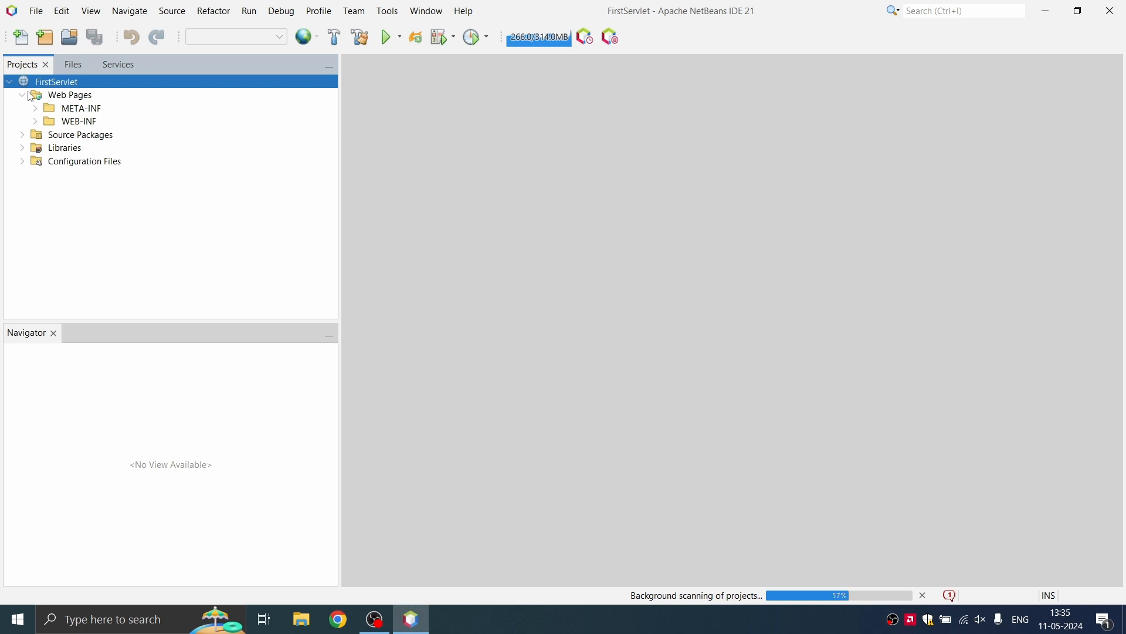
{"action": "left_click", "coordinate": [31, 96]}
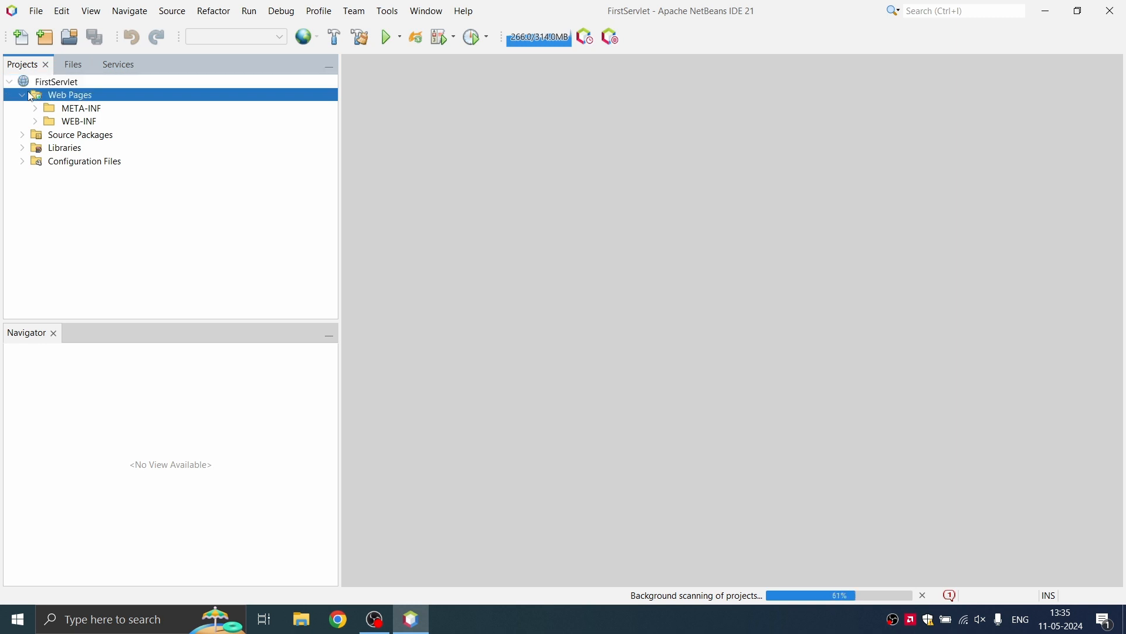
{"action": "left_click", "coordinate": [22, 40]}
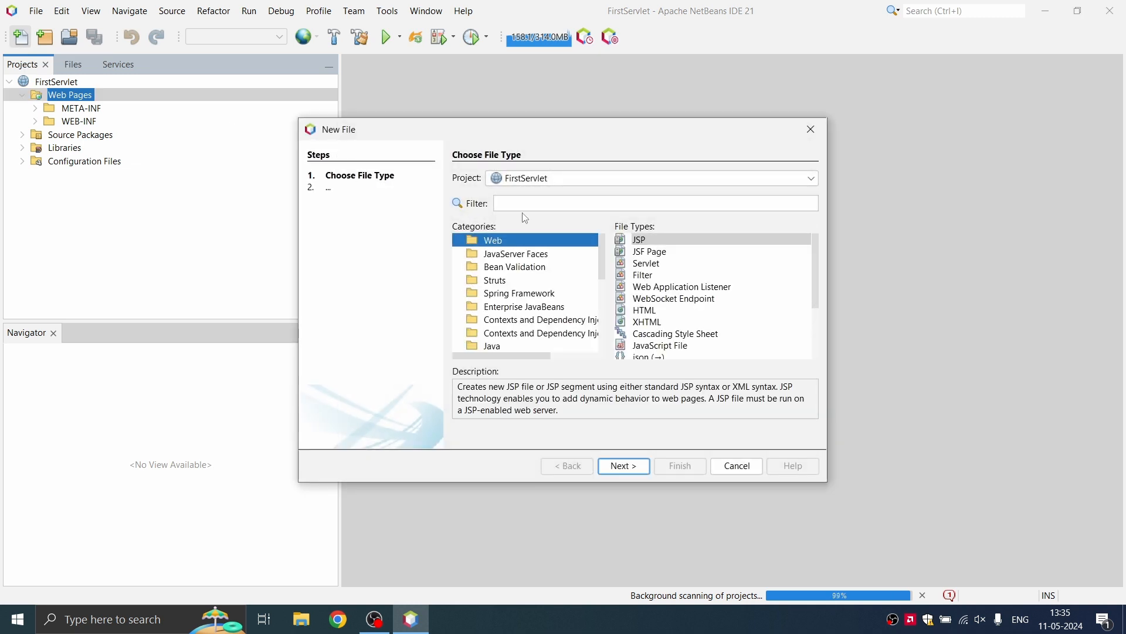
{"action": "left_click", "coordinate": [651, 315]}
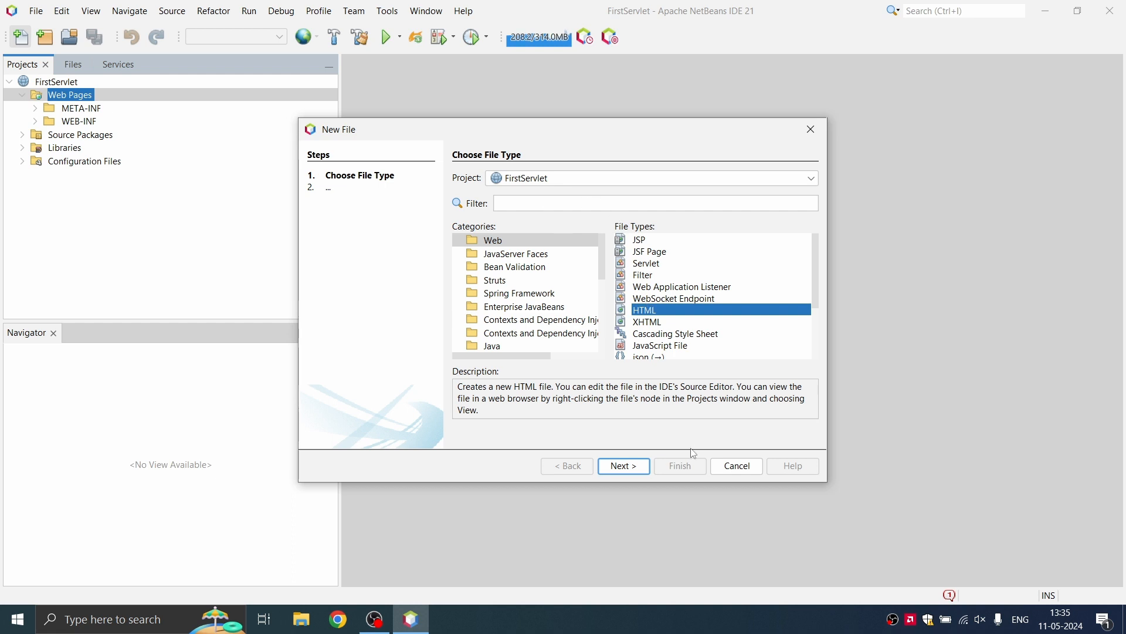
{"action": "left_click", "coordinate": [624, 467]}
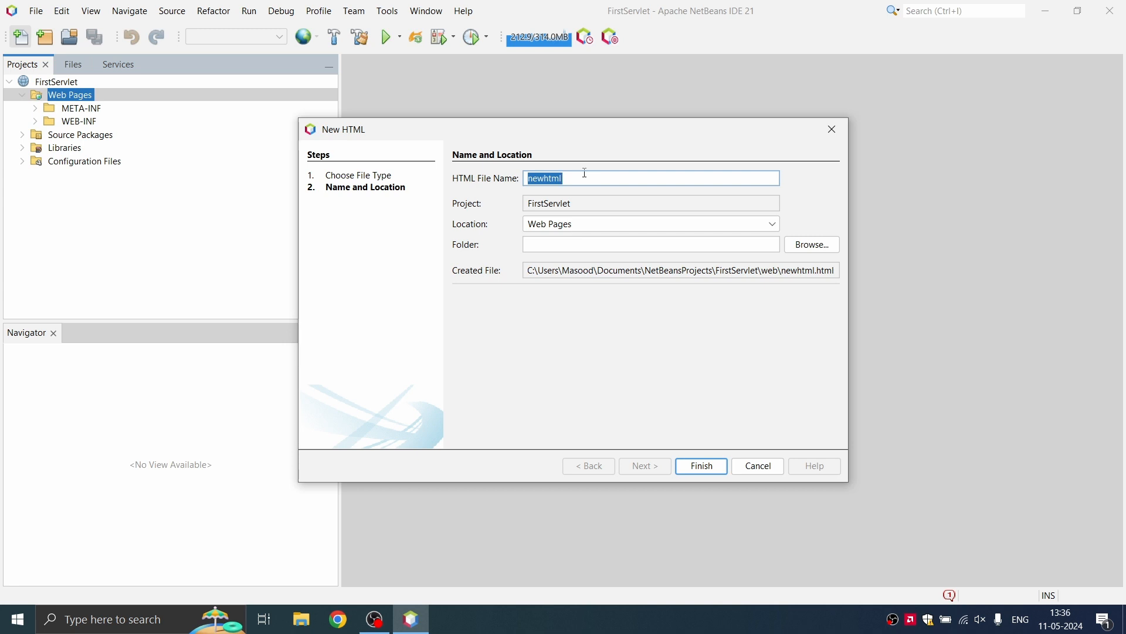
{"action": "type", "text": "index"}
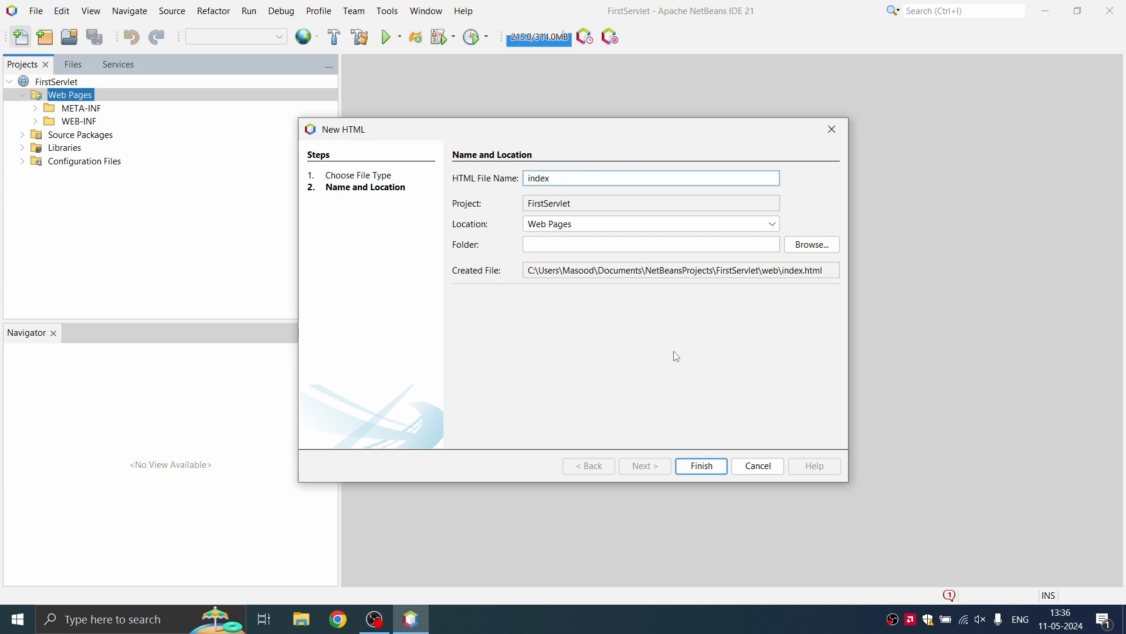
{"action": "left_click", "coordinate": [703, 467]}
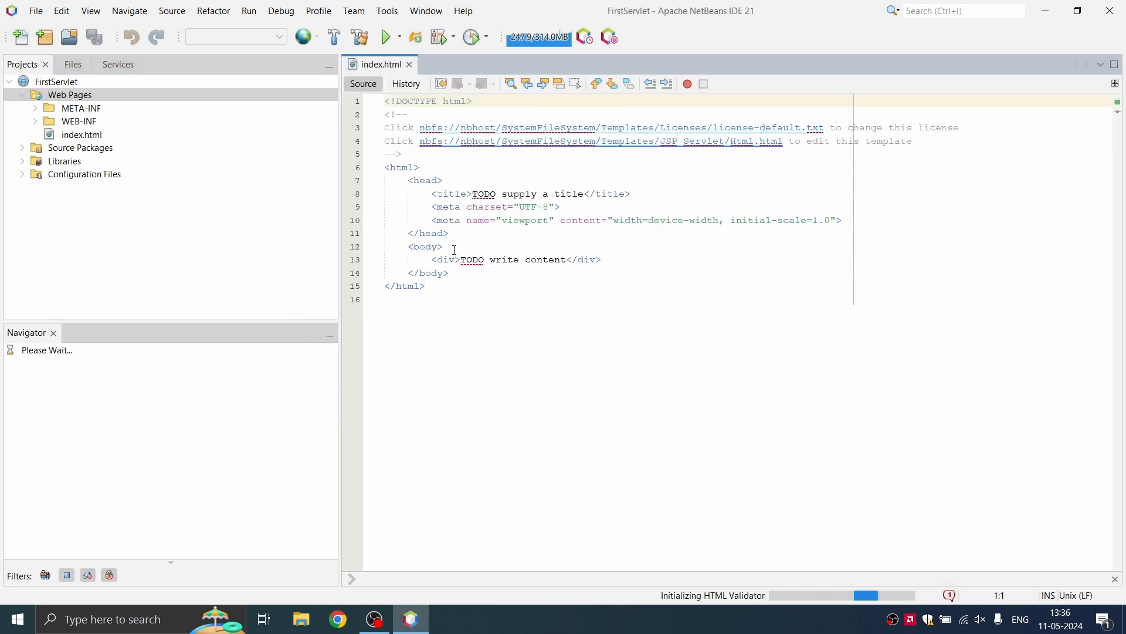
Step: Replace the div's 'TODO write content' placeholder with <h1>MY First Servlet</h1>, removing extra spaces
{"action": "left_click", "coordinate": [568, 264]}
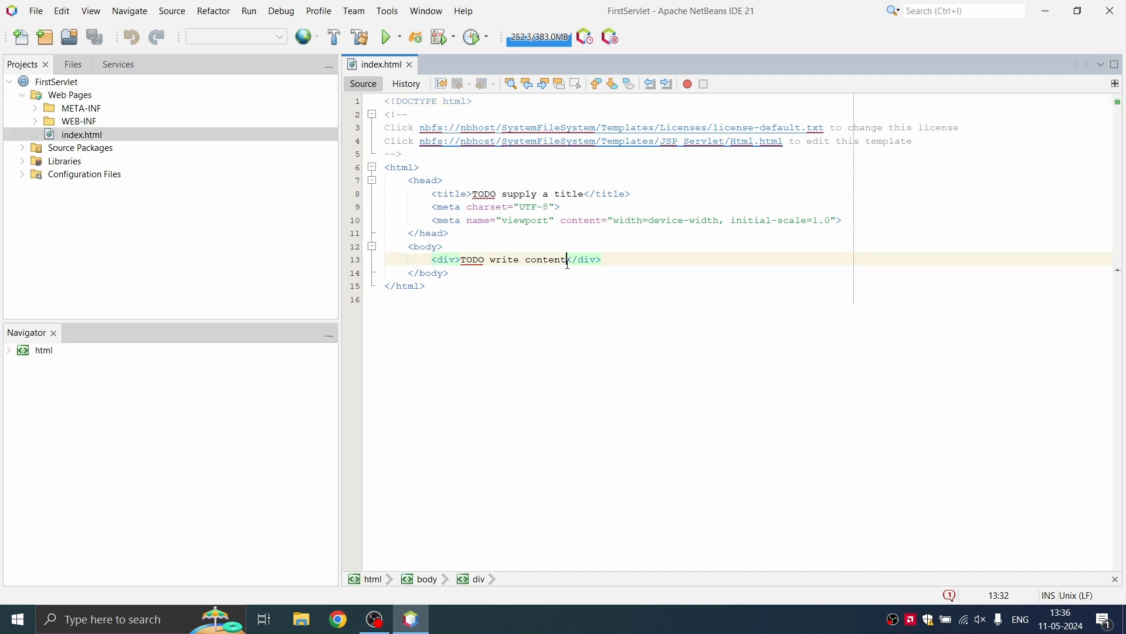
{"action": "key", "text": "BackSpace"}
{"action": "key", "text": "BackSpace"}
{"action": "key", "text": "BackSpace"}
{"action": "key", "text": "BackSpace"}
{"action": "key", "text": "BackSpace"}
{"action": "key", "text": "BackSpace"}
{"action": "key", "text": "BackSpace"}
{"action": "key", "text": "BackSpace"}
{"action": "key", "text": "BackSpace"}
{"action": "key", "text": "BackSpace"}
{"action": "key", "text": "BackSpace"}
{"action": "key", "text": "BackSpace"}
{"action": "key", "text": "BackSpace"}
{"action": "key", "text": "BackSpace"}
{"action": "key", "text": "BackSpace"}
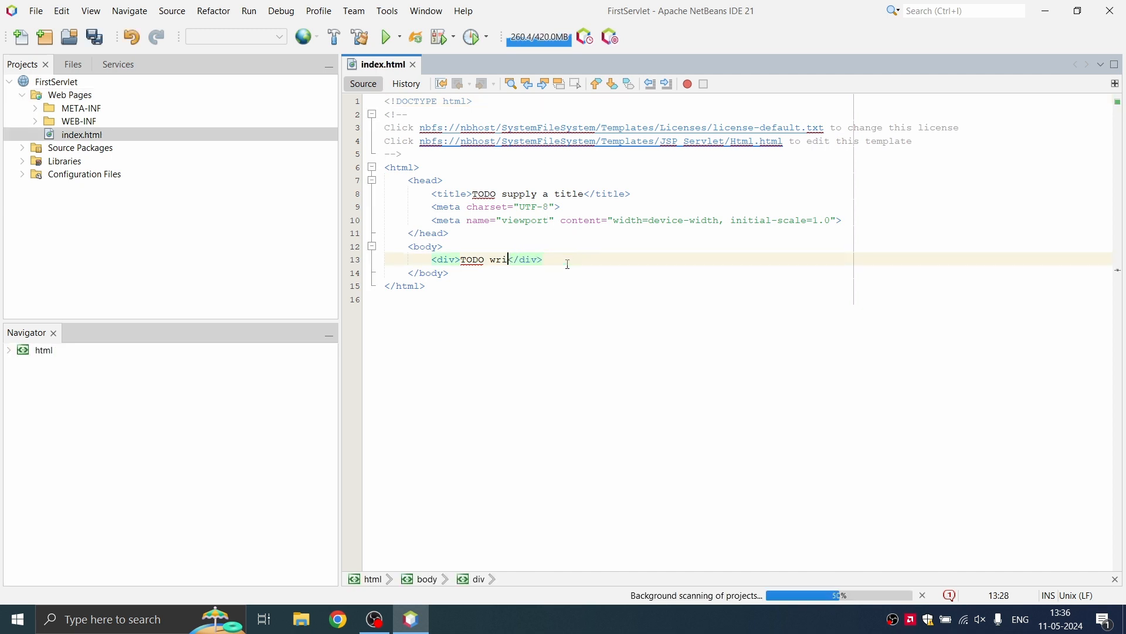
{"action": "key", "text": "BackSpace"}
{"action": "key", "text": "BackSpace"}
{"action": "key", "text": "BackSpace"}
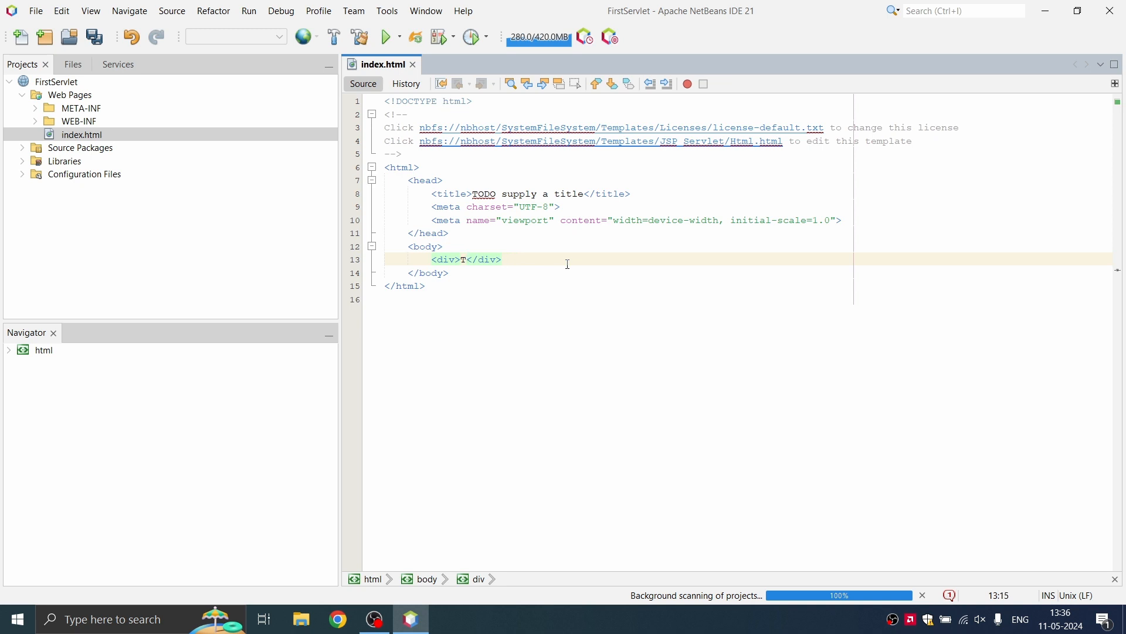
{"action": "type", "text": "<h1"}
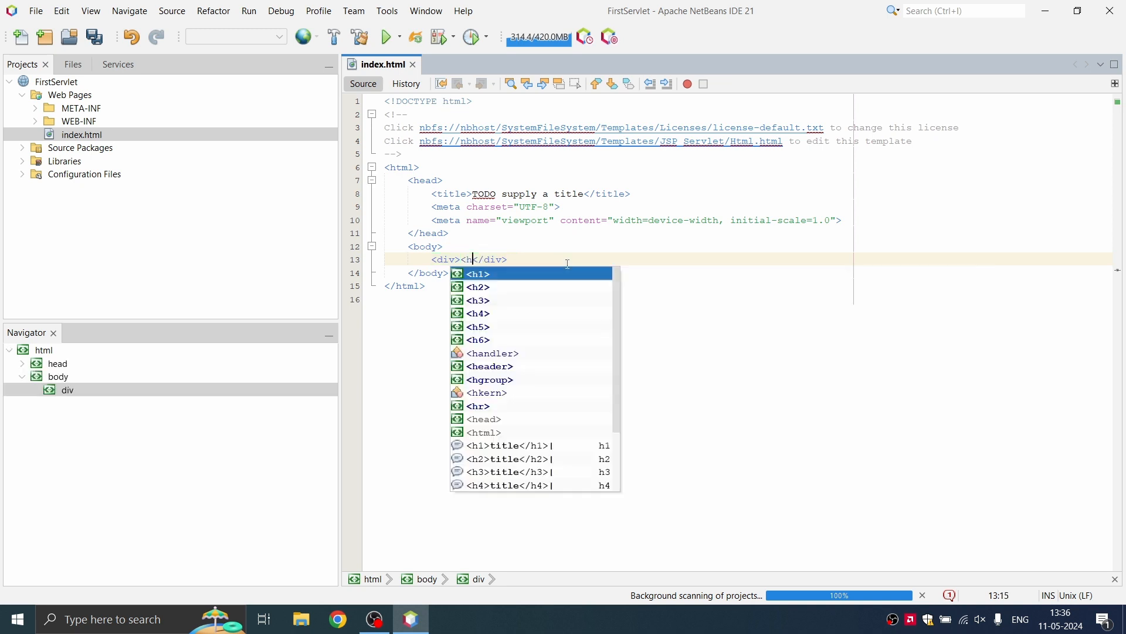
{"action": "type", "text": ">"}
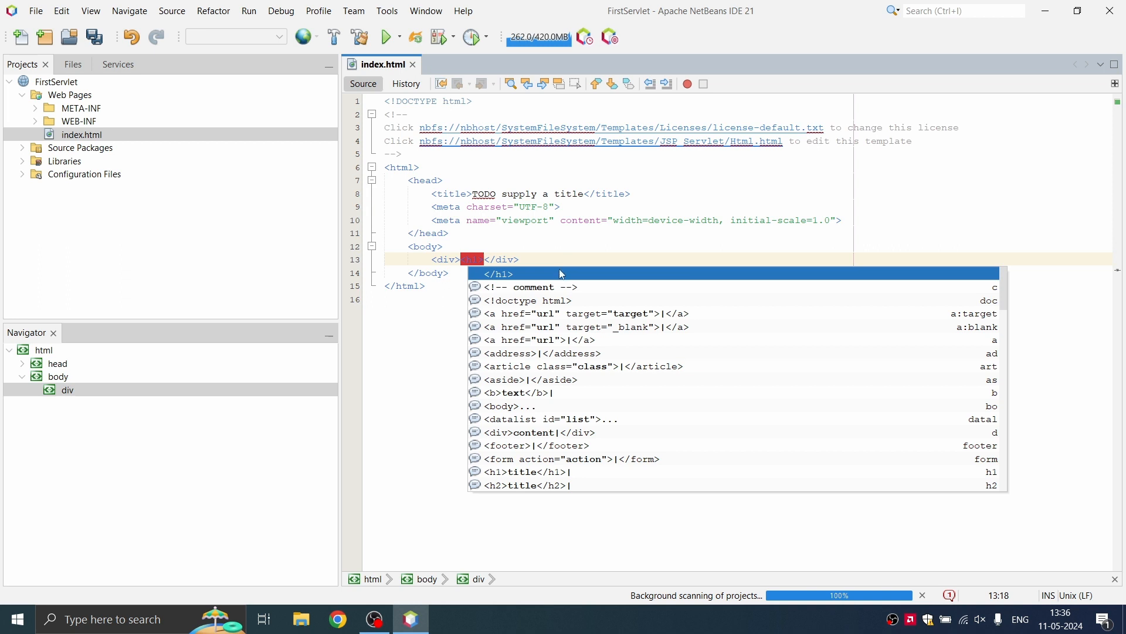
{"action": "left_click", "coordinate": [562, 246]}
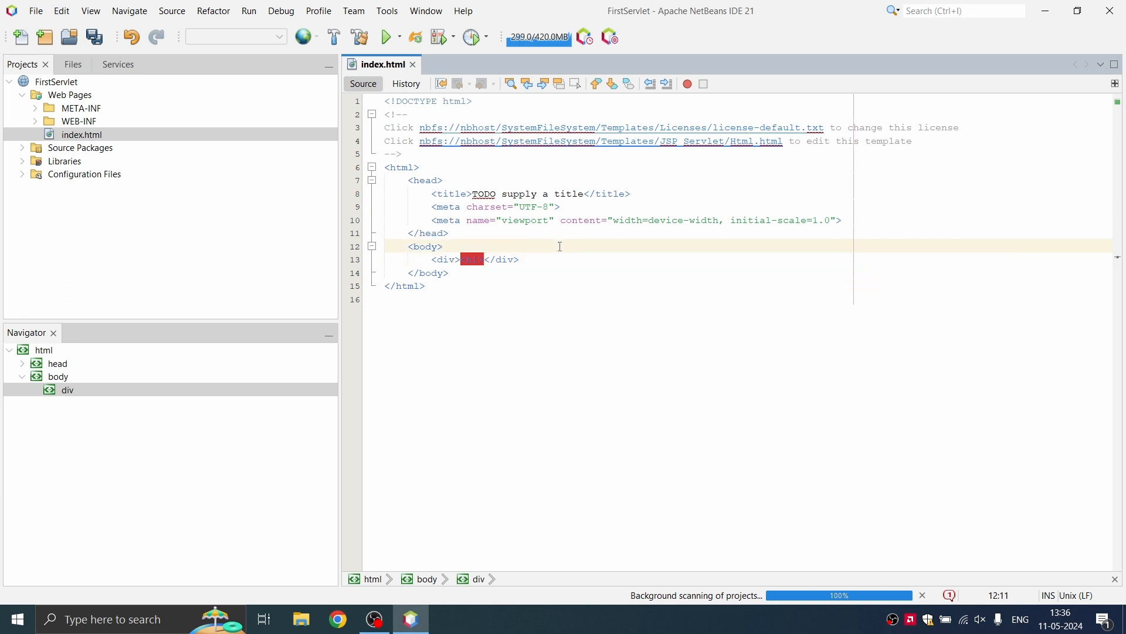
{"action": "left_click", "coordinate": [536, 321]}
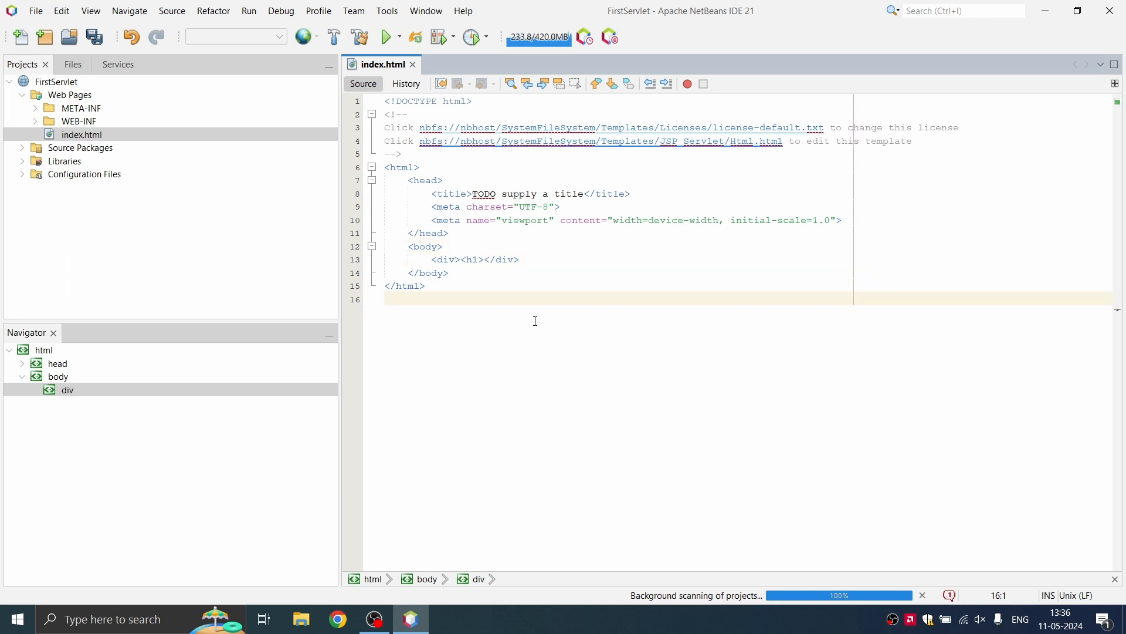
{"action": "left_click", "coordinate": [486, 258]}
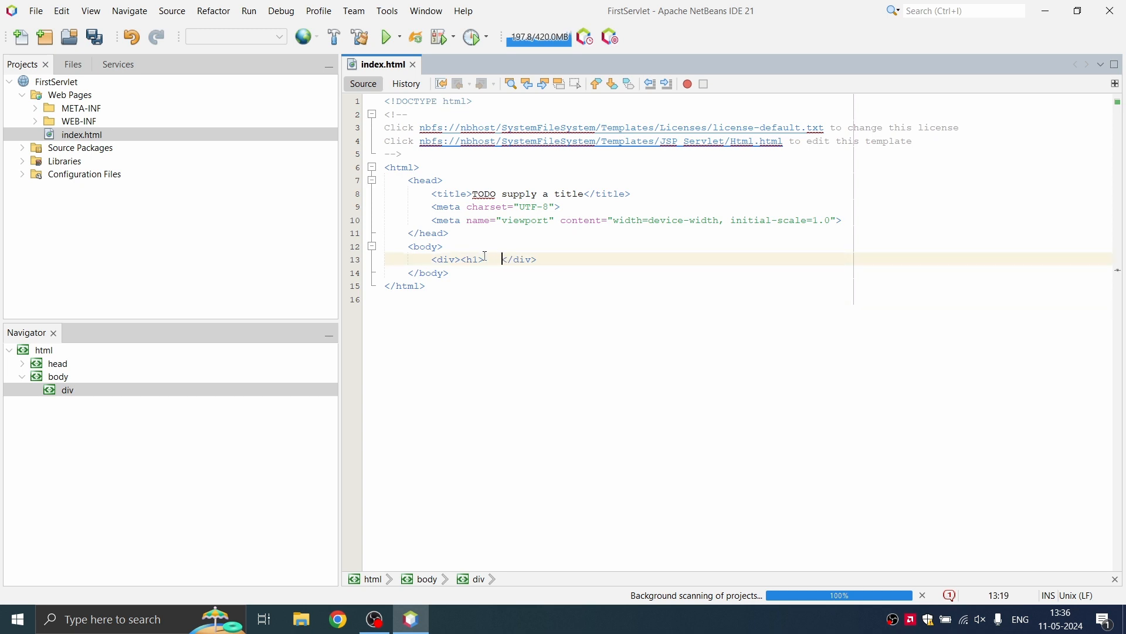
{"action": "type", "text": "</h1"}
{"action": "type", "text": ">"}
{"action": "type", "text": "MY Fi"}
{"action": "type", "text": "rst Serv"}
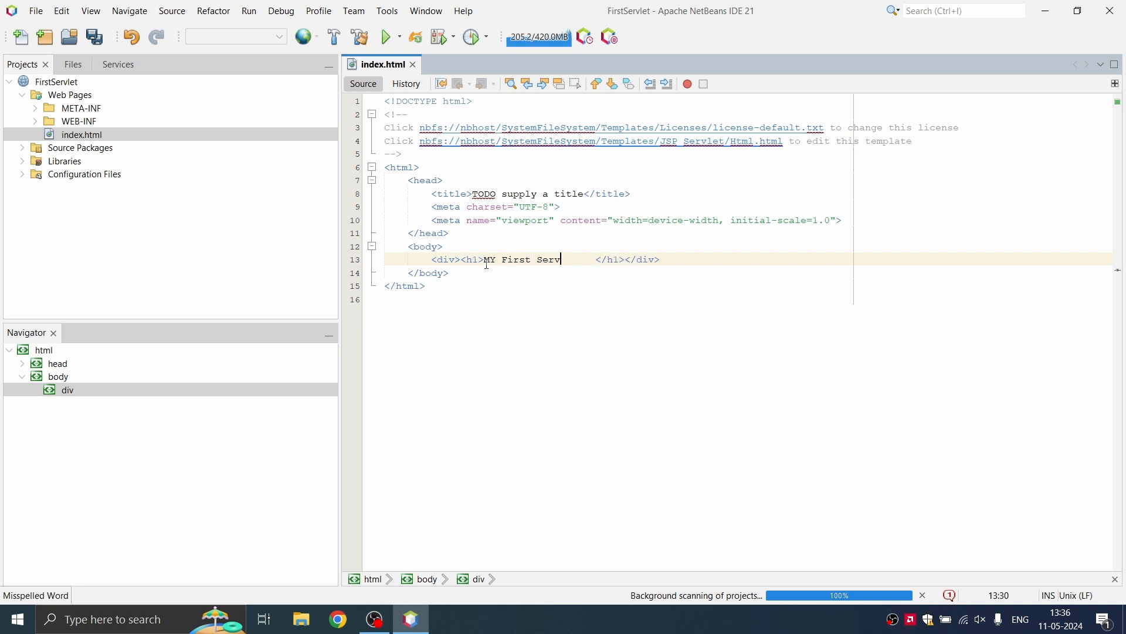
{"action": "type", "text": "let"}
{"action": "left_click", "coordinate": [603, 300]}
{"action": "left_click", "coordinate": [615, 264]}
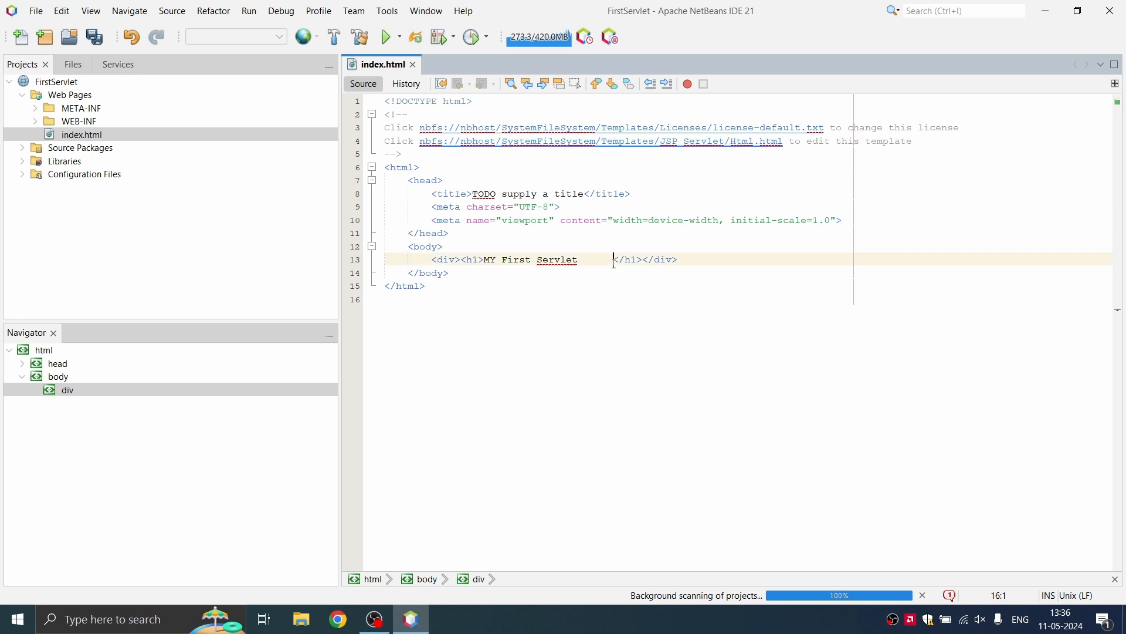
{"action": "key", "text": "BackSpace"}
{"action": "key", "text": "BackSpace"}
{"action": "key", "text": "BackSpace"}
{"action": "key", "text": "BackSpace"}
{"action": "key", "text": "BackSpace"}
{"action": "key", "text": "BackSpace"}
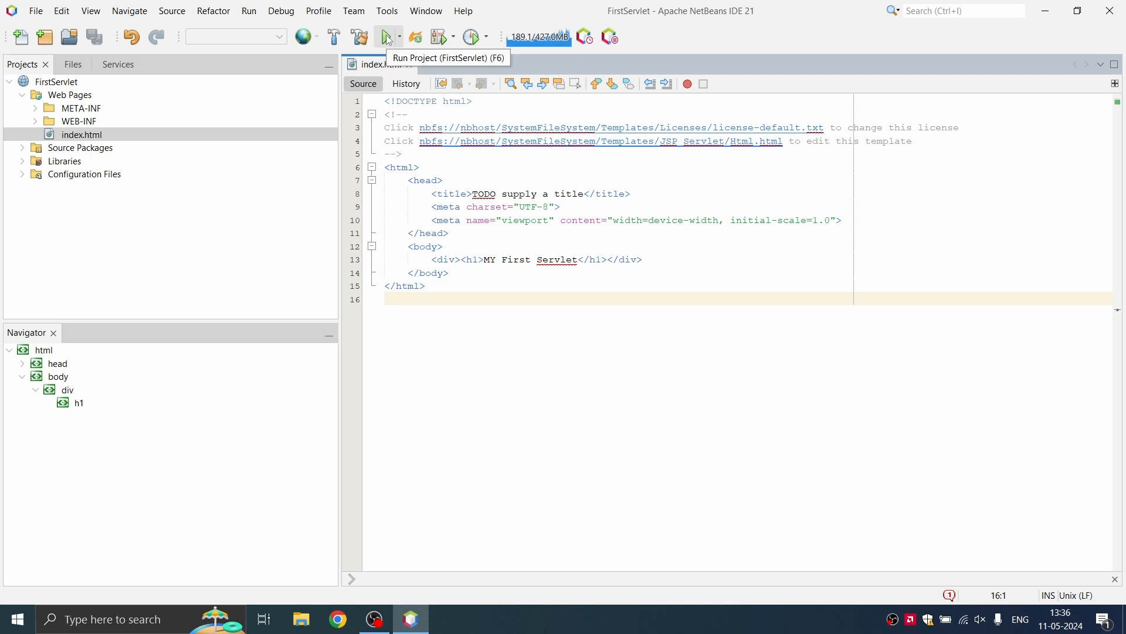
Step: Run FirstServlet, allowing Java and the NetBeans launcher through the firewall on private networks only
{"action": "left_click", "coordinate": [388, 36]}
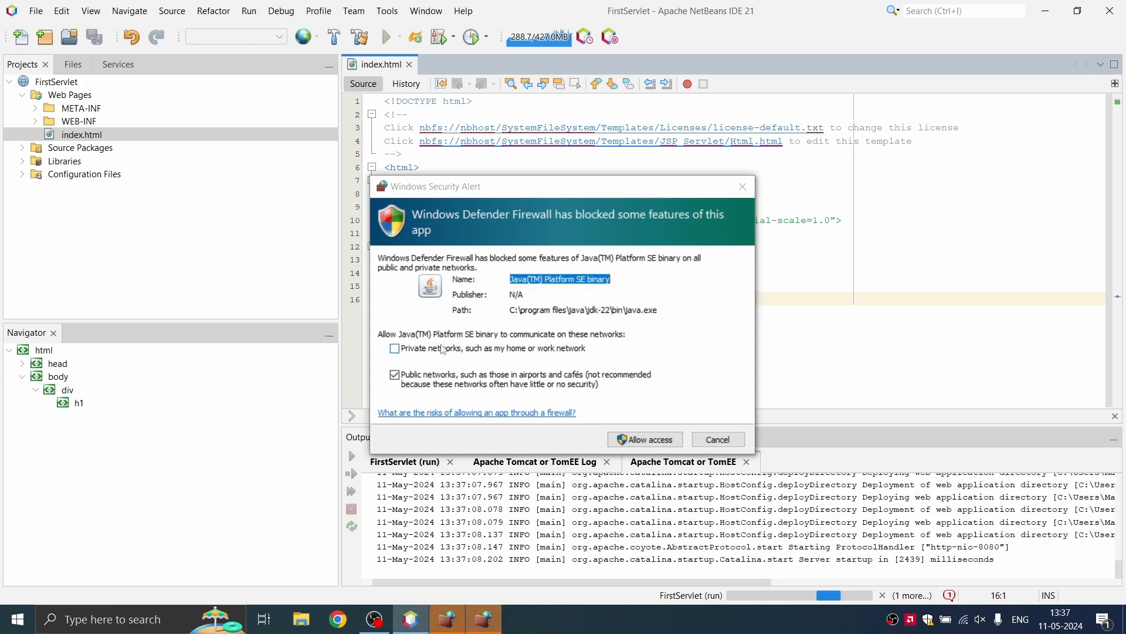
{"action": "left_click", "coordinate": [403, 351]}
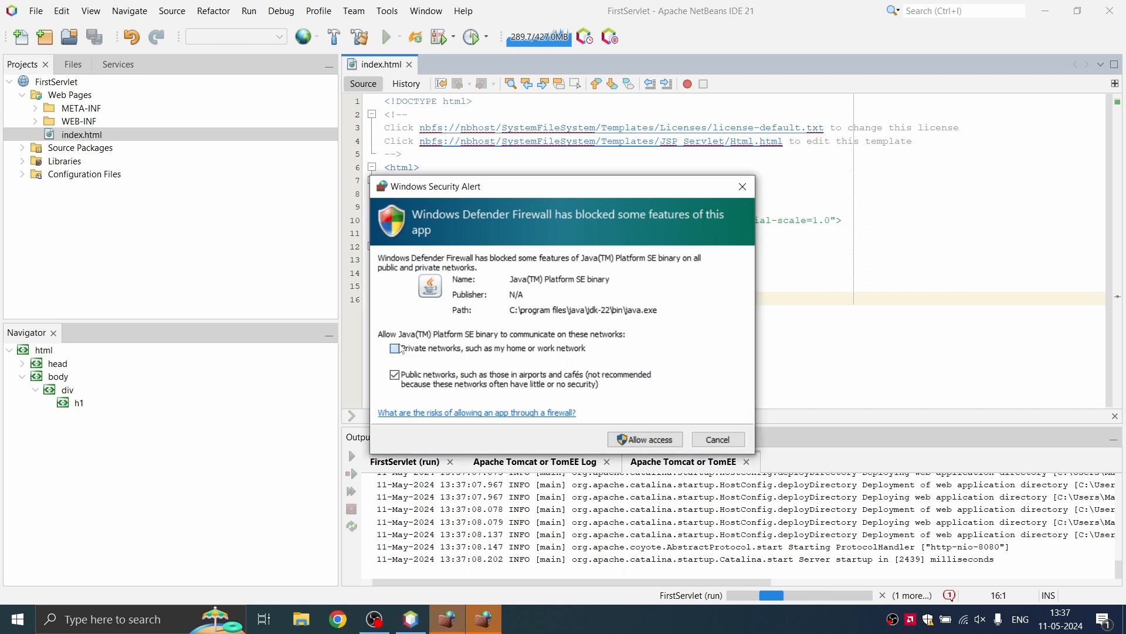
{"action": "left_click", "coordinate": [403, 351]}
{"action": "left_click", "coordinate": [395, 378]}
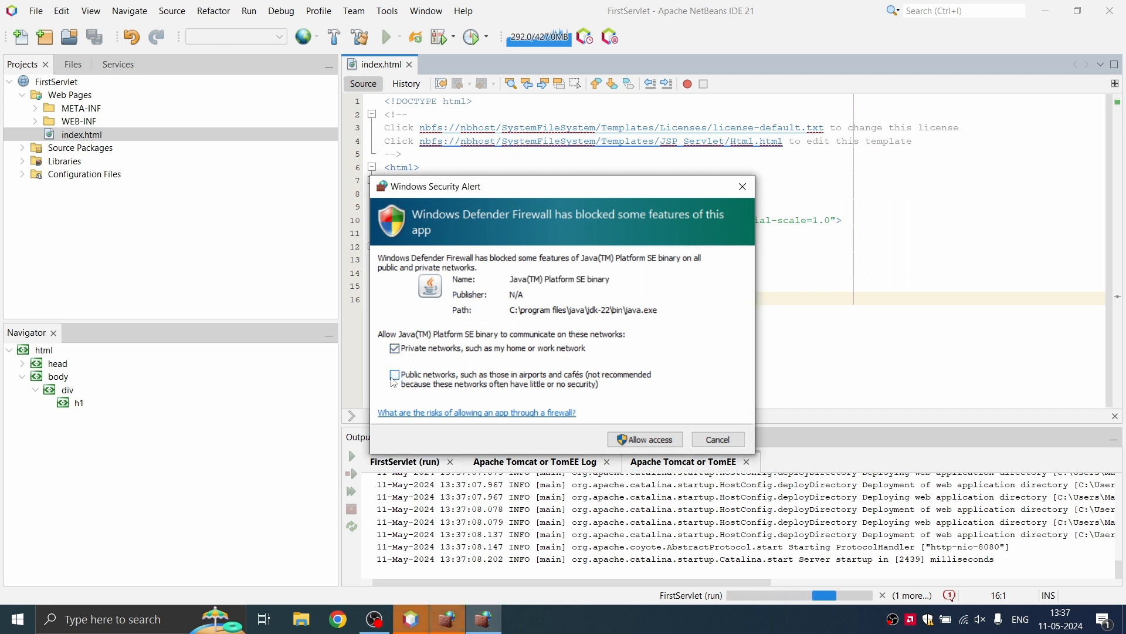
{"action": "left_click", "coordinate": [663, 440]}
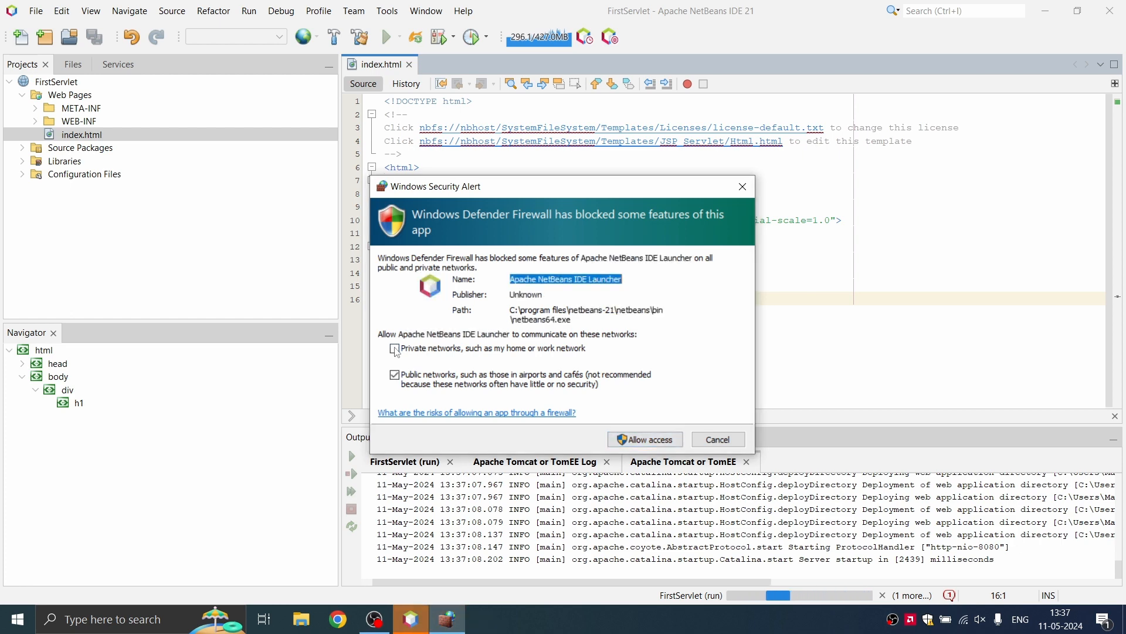
{"action": "left_click", "coordinate": [397, 350]}
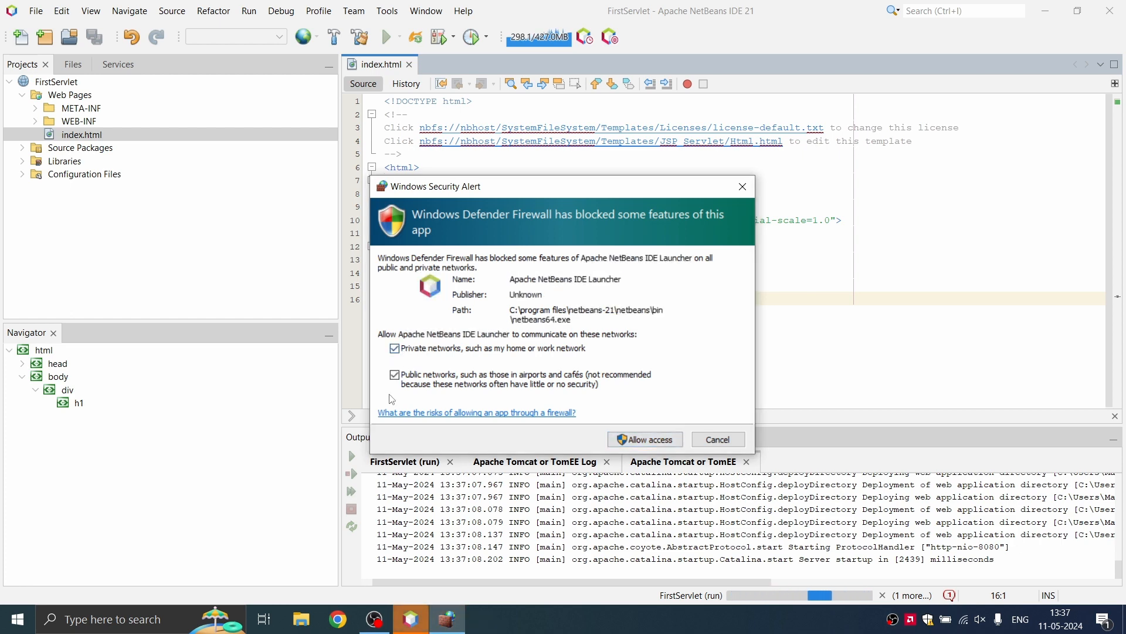
{"action": "left_click", "coordinate": [399, 379]}
{"action": "left_click", "coordinate": [647, 441]}
Step: Sign in to the Tomcat manager with its username and password
{"action": "type", "text": "admin"}
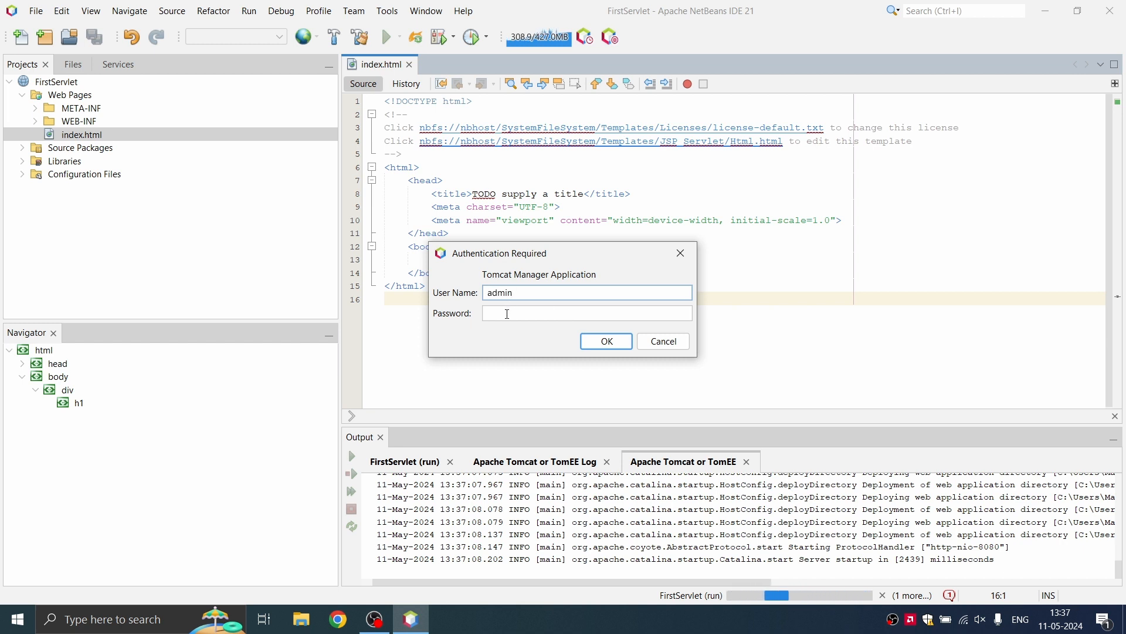
{"action": "left_click", "coordinate": [510, 315]}
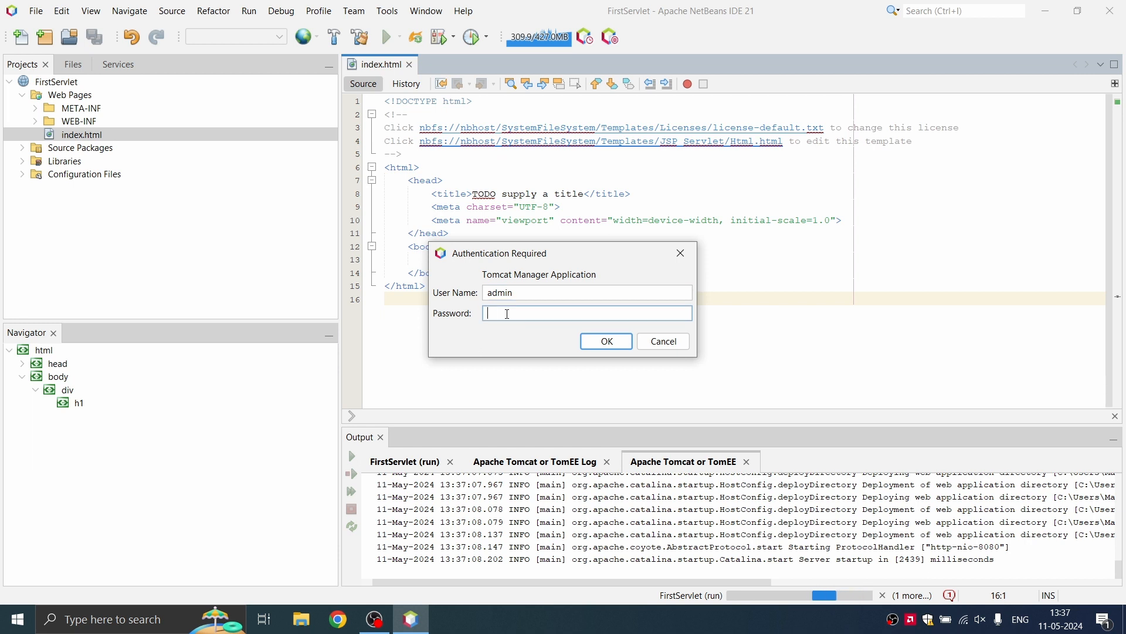
{"action": "type", "text": "admin"}
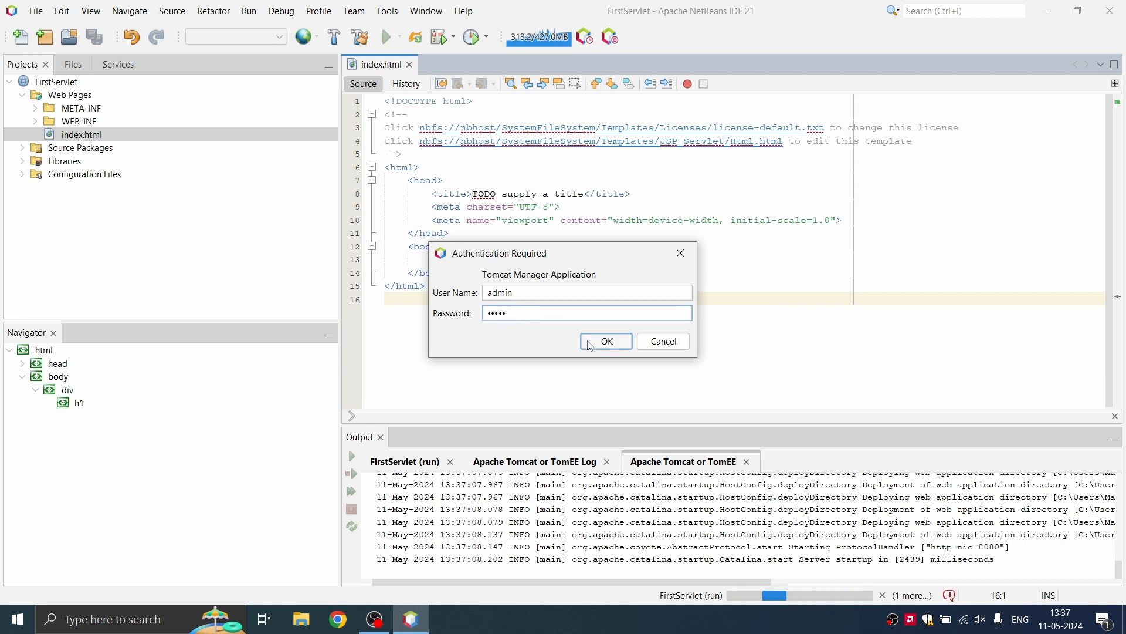
{"action": "left_click", "coordinate": [607, 343]}
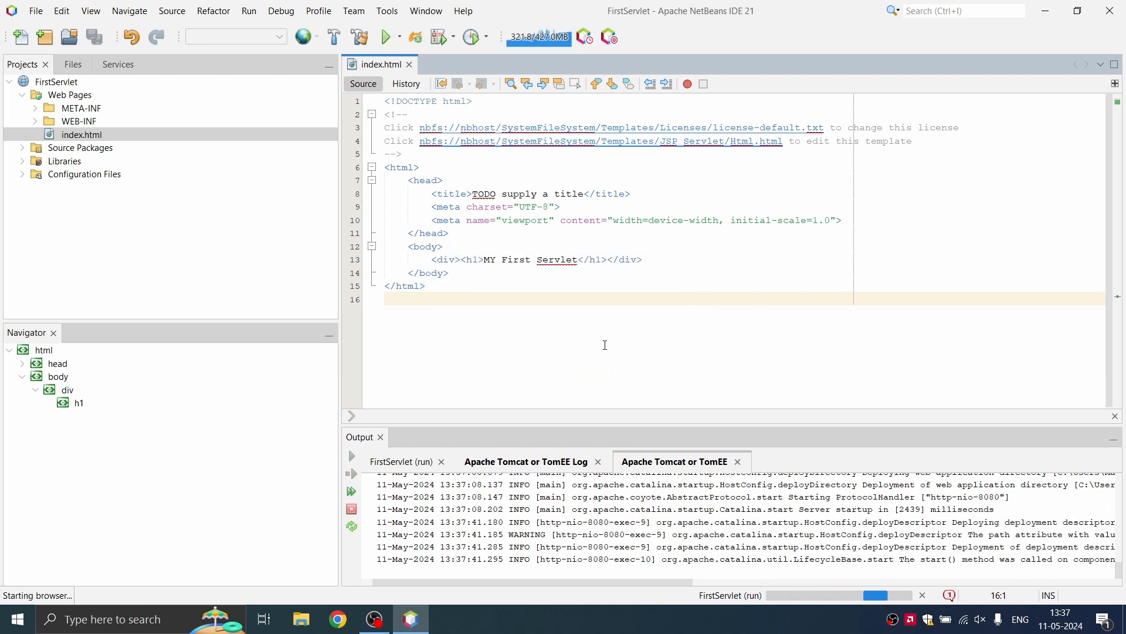